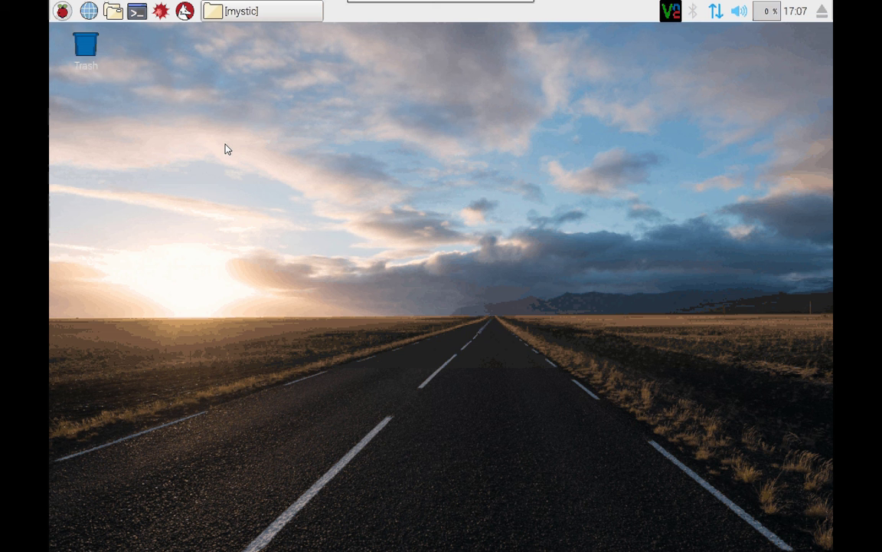
- Open a terminal, move it up, change into /mystic and enter ./mystic
left_click(141, 19)
left_click_drag(344, 206, 259, 69)
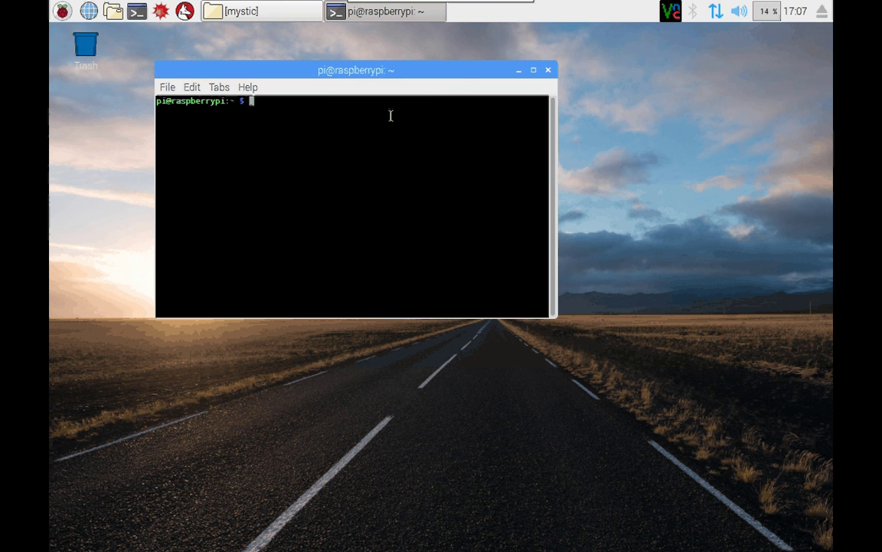
type("cd /mys")
key("Tab")
key("Return")
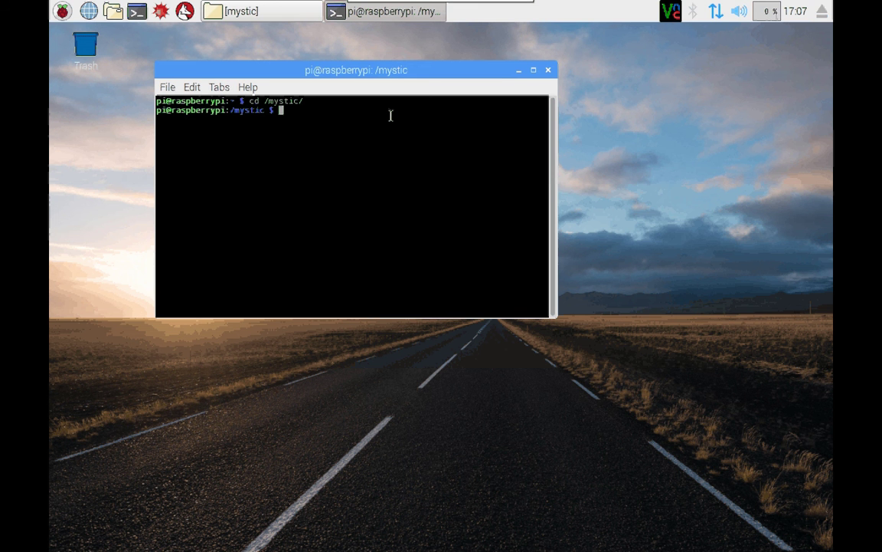
type("./my")
key("Tab")
- Launch Mystic Configuration and open the Sysop account's record from Editors > User Editor
key("Return")
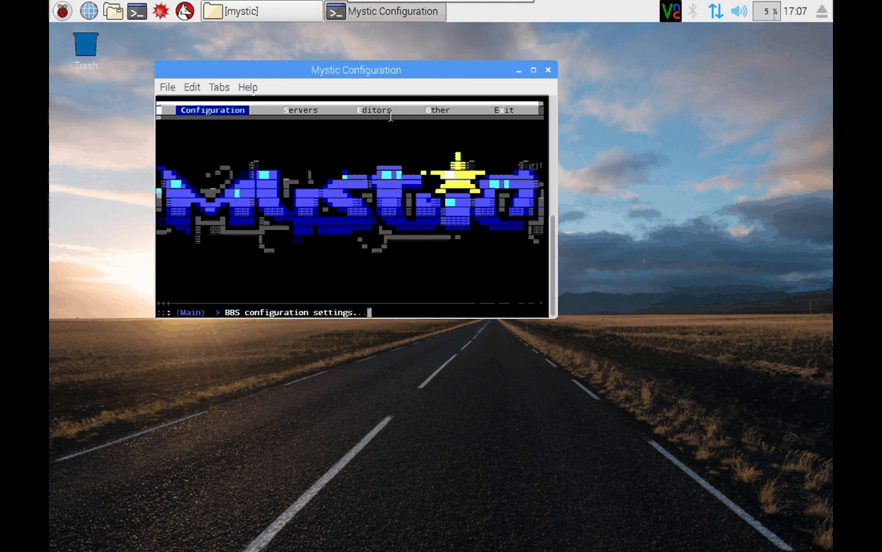
left_click(391, 111)
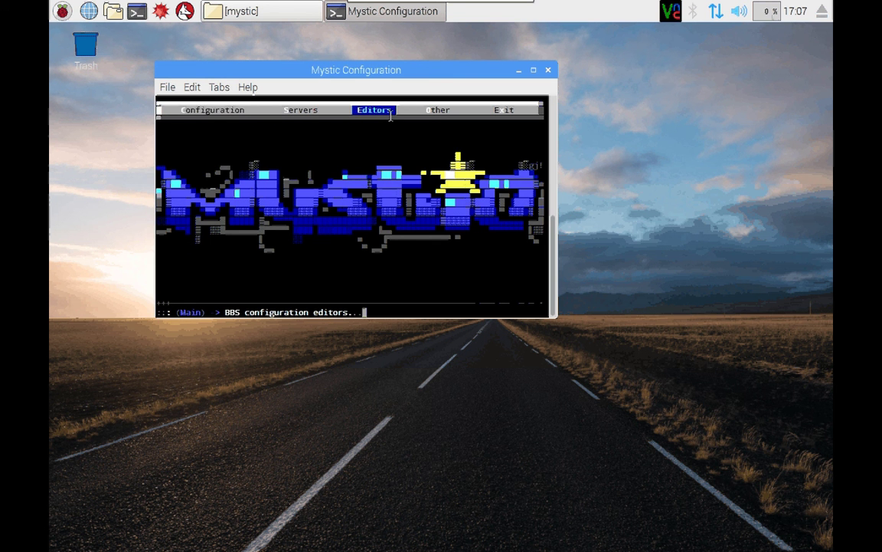
left_click(391, 112)
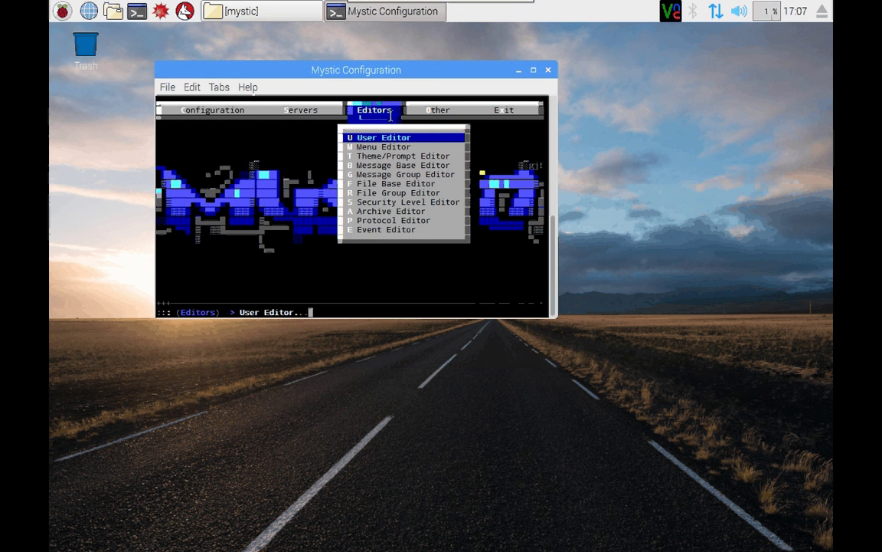
key("Return")
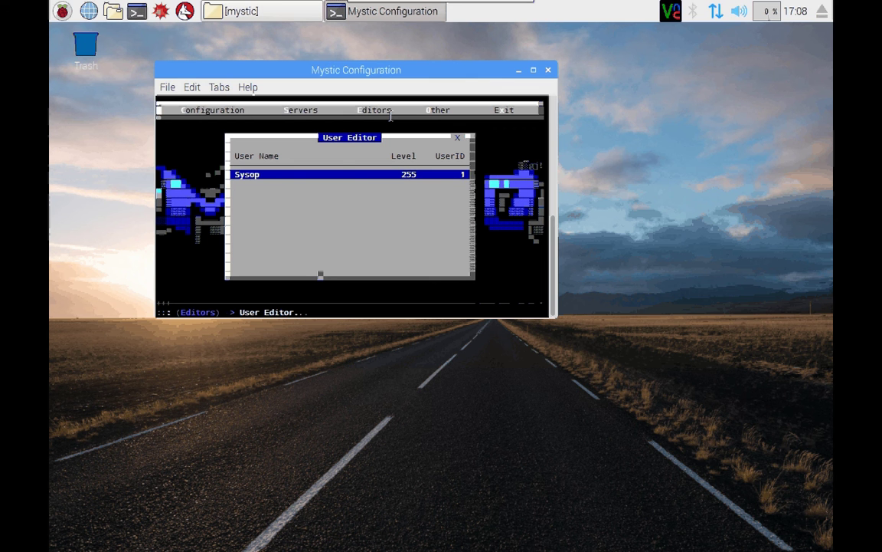
key("Return")
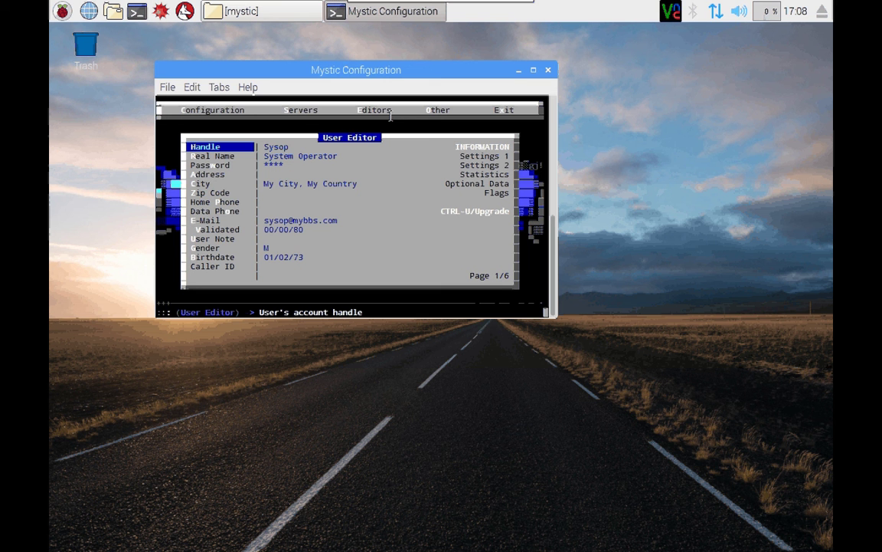
- Give the sysop account a new handle, real name and city
key("Return")
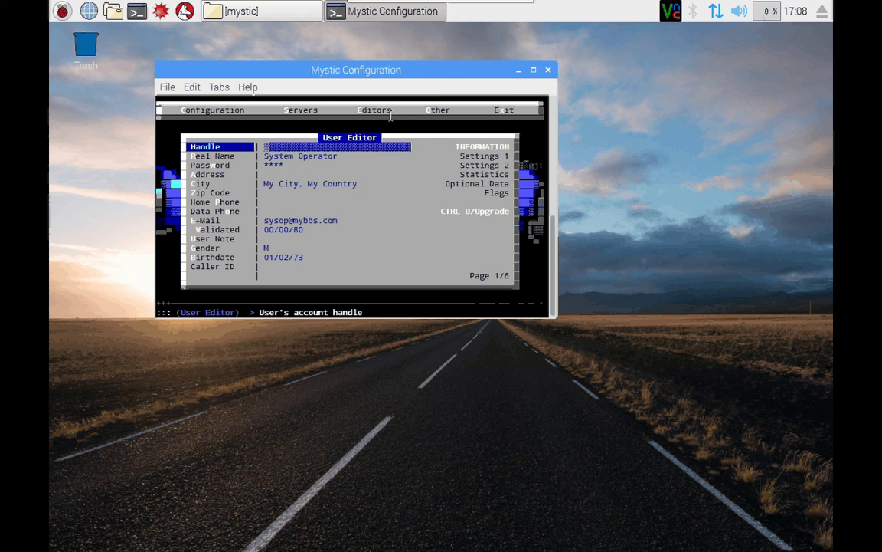
type("Red72")
key("Return")
key("Down")
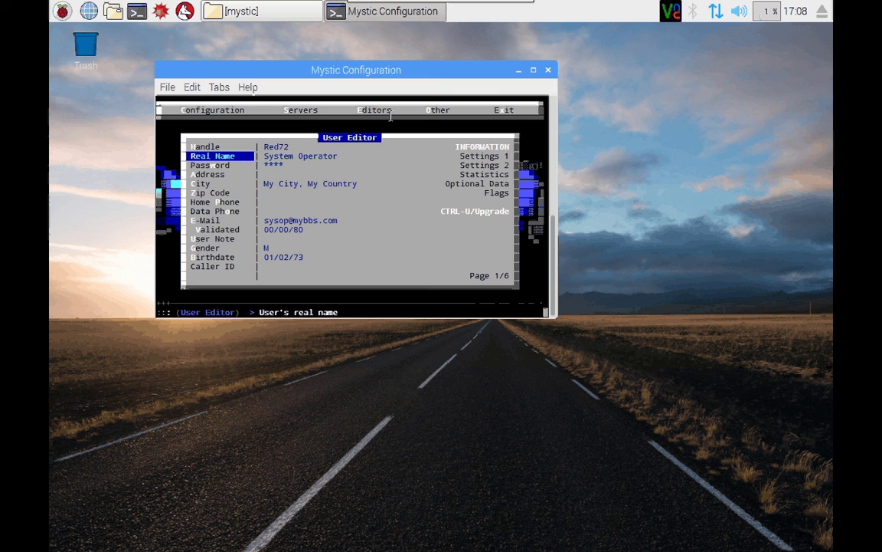
key("Return")
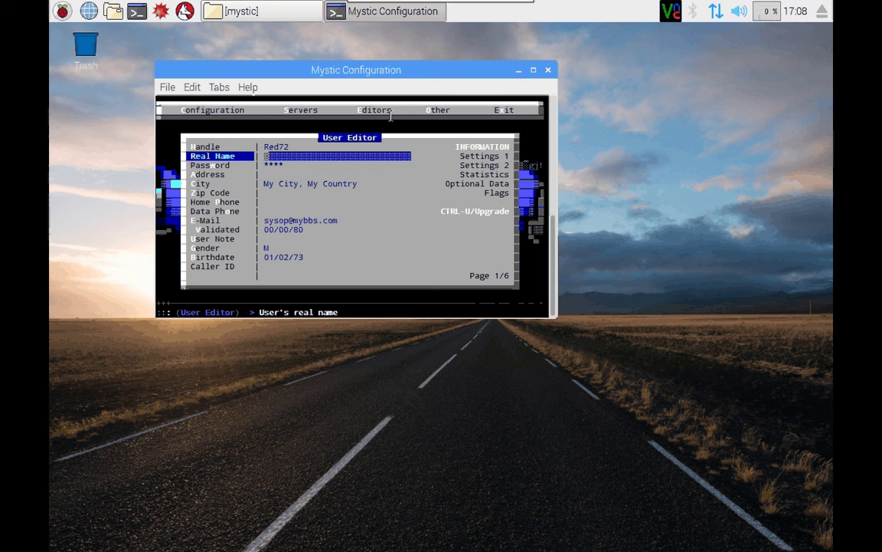
type("Joe User")
key("Return")
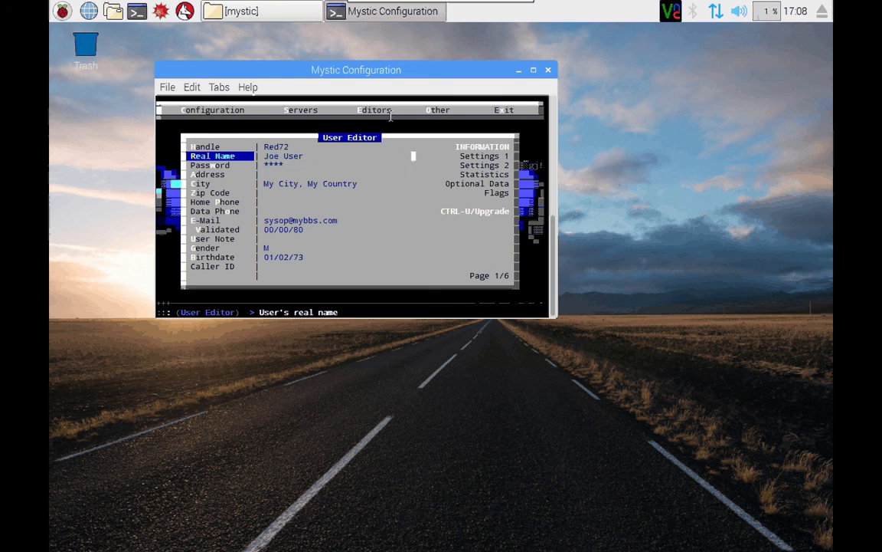
key("Down")
key("Down")
key("Down")
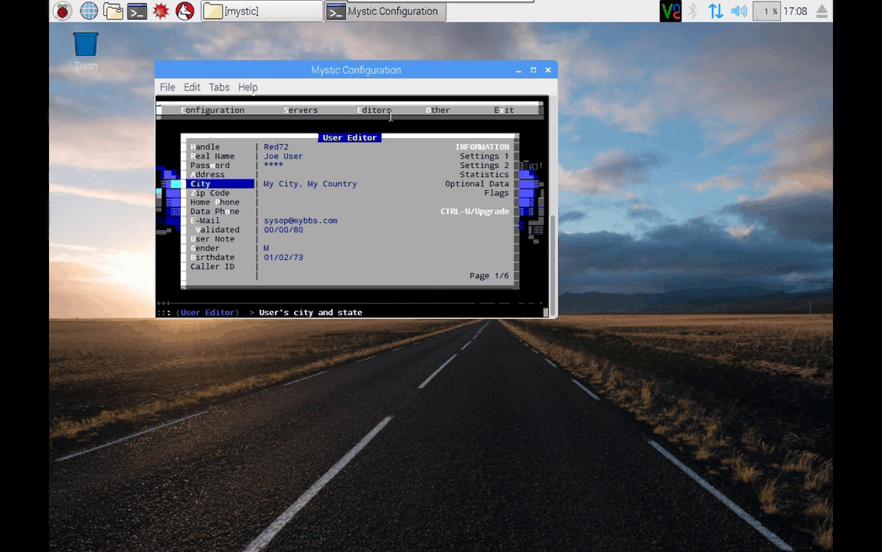
key("Return")
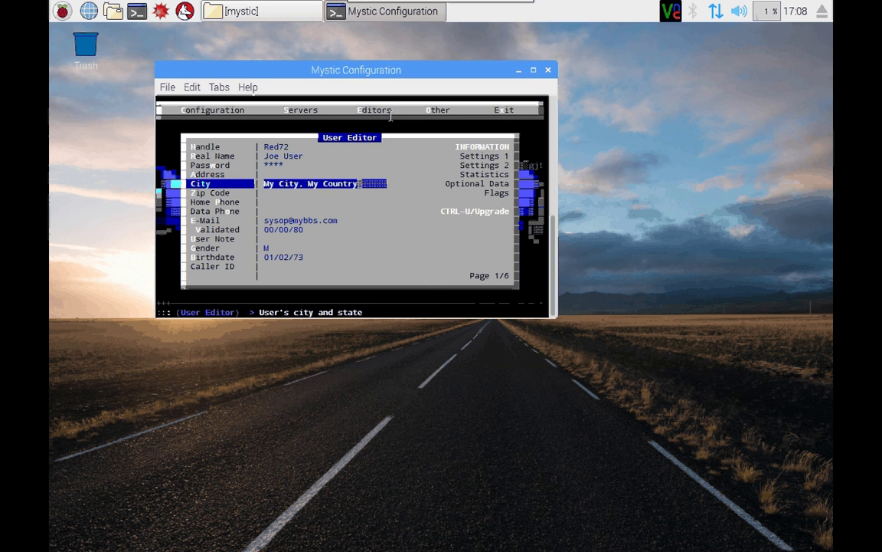
key("BackSpace")
type("Dunedin, ")
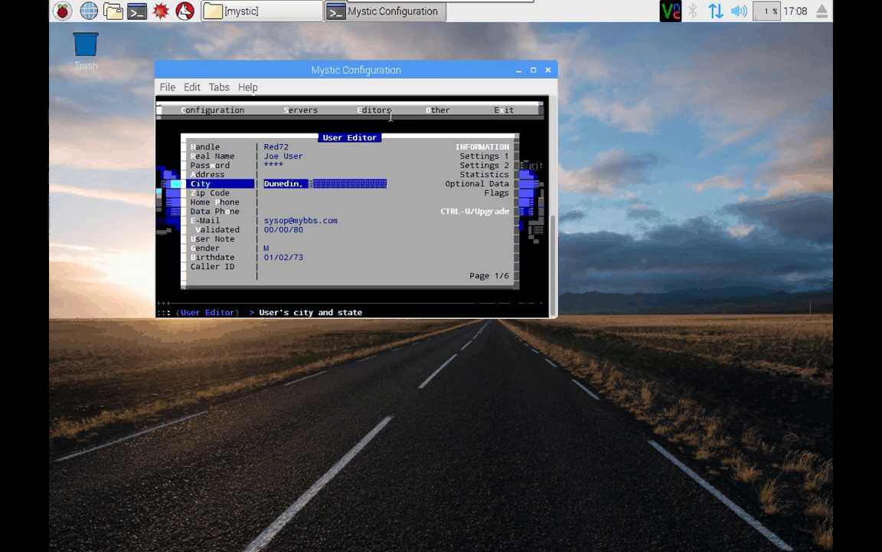
type("New Zealand")
key("Return")
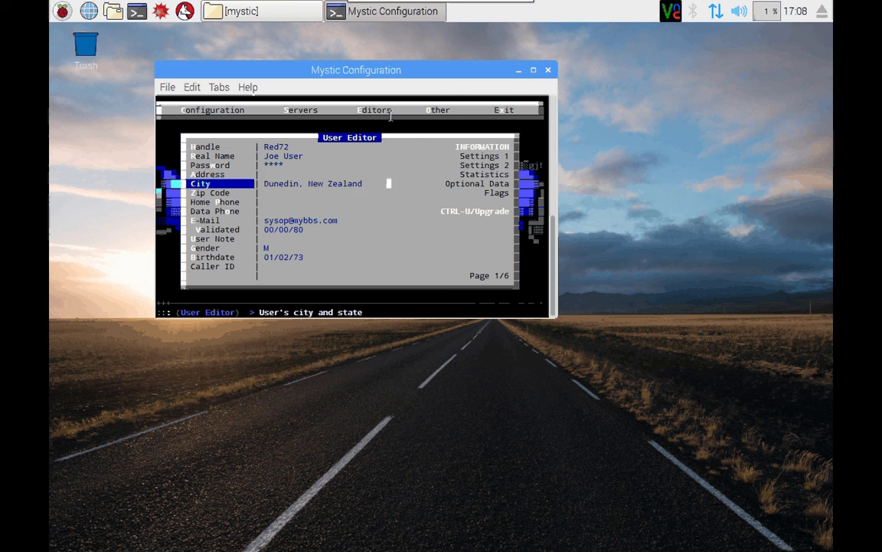
key("Escape")
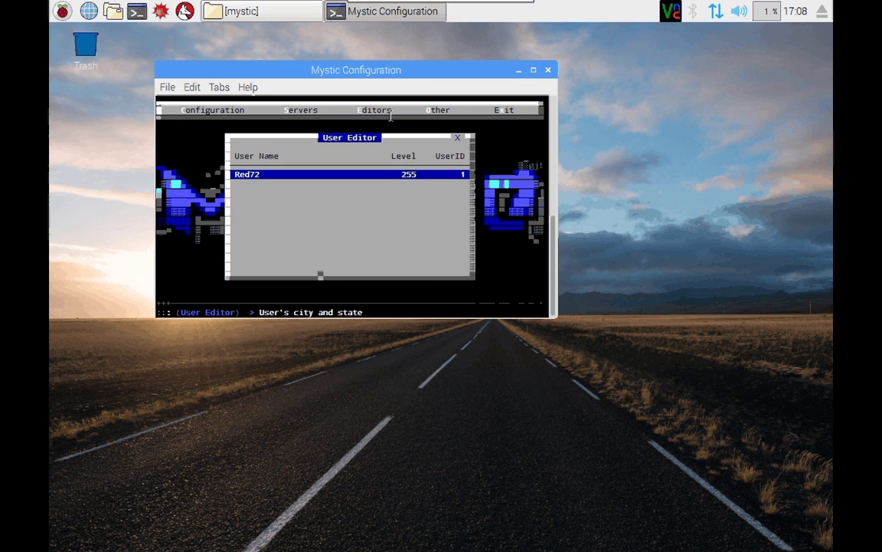
- Replace the renamed account's password and close the record to save
key("Return")
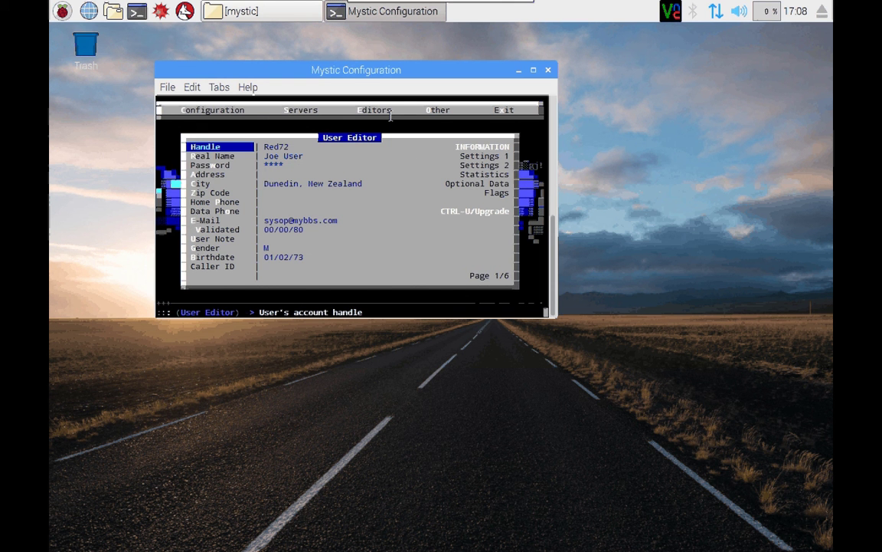
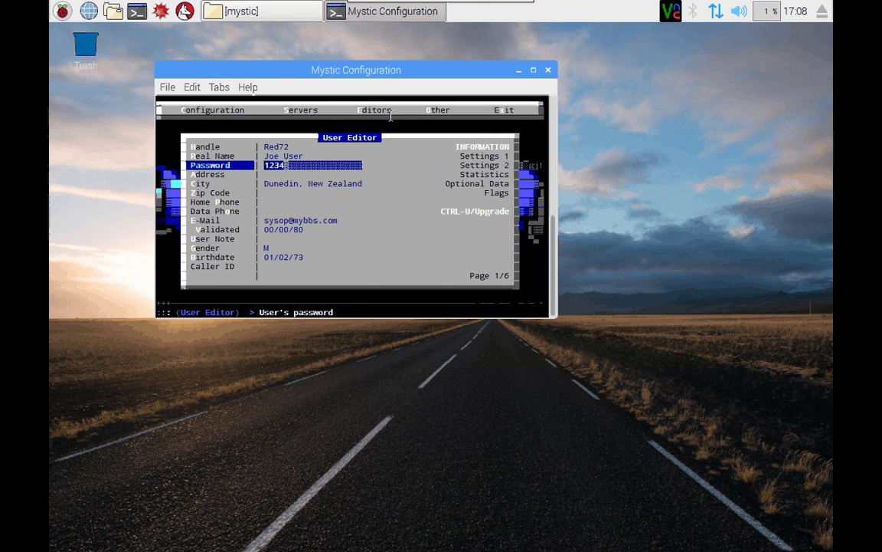
key("BackSpace")
key("BackSpace")
key("BackSpace")
key("BackSpace")
key("Return")
key("Escape")
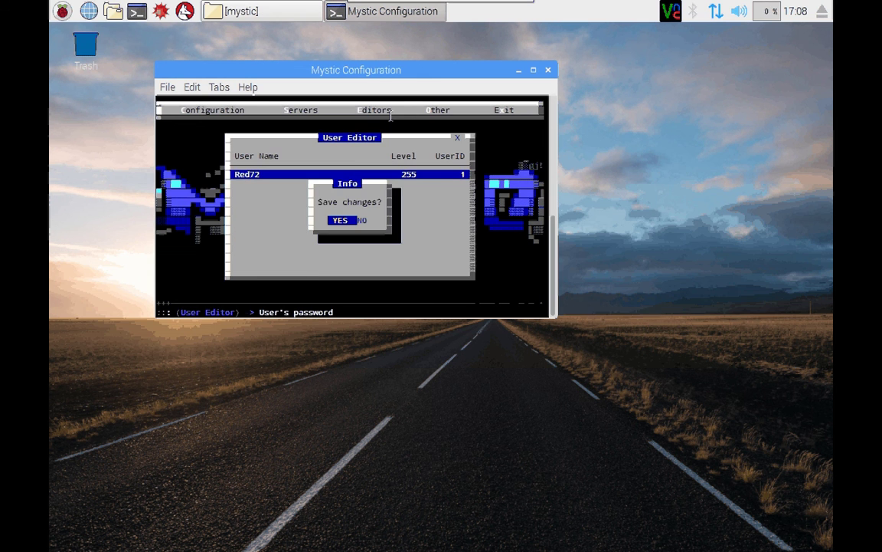
- Confirm saving the account changes and go to General Settings' Sysop Name field
key("Return")
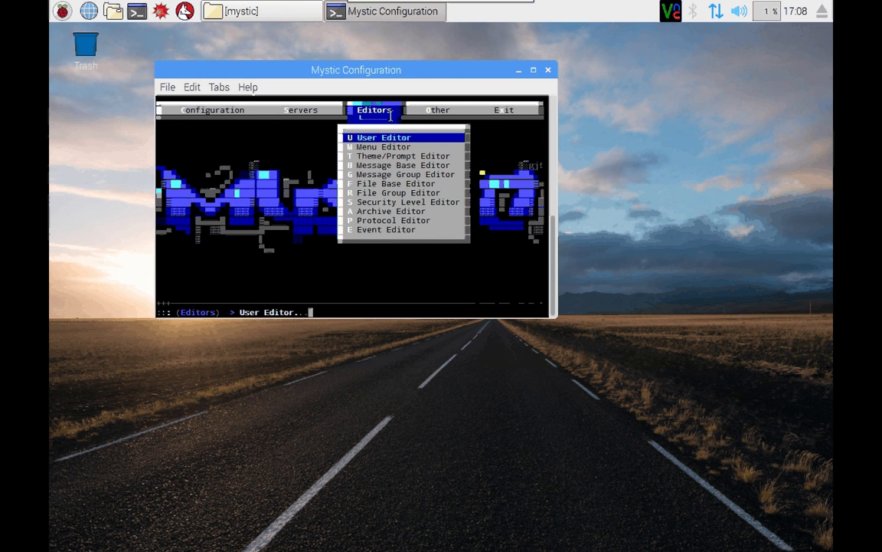
key("Left")
key("Left")
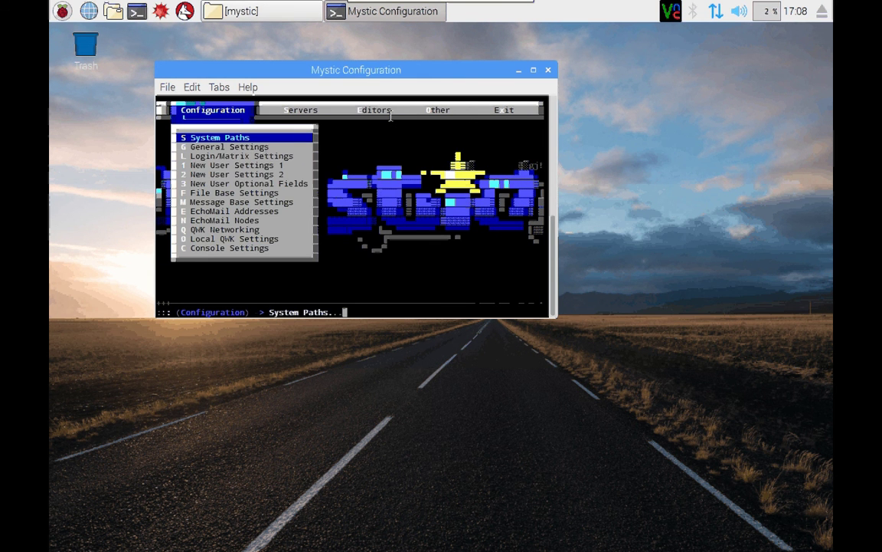
key("Down")
key("Down")
key("Up")
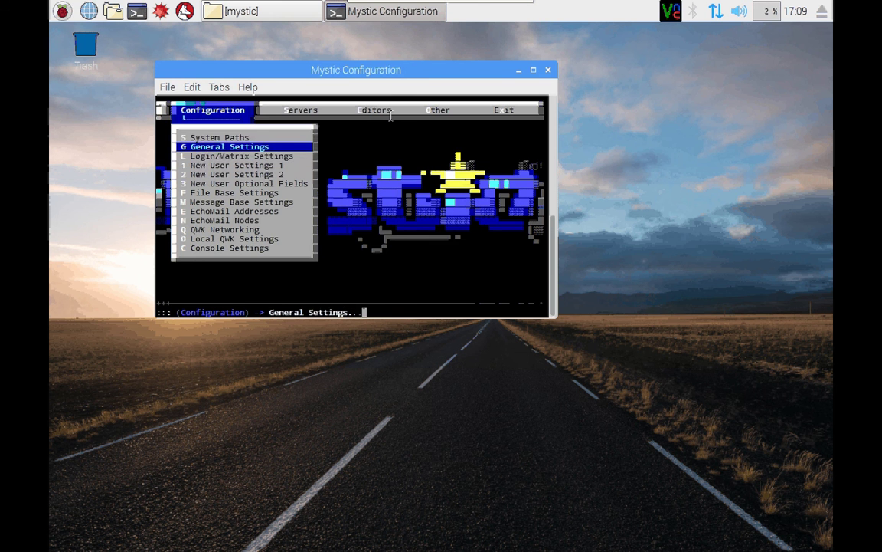
key("Return")
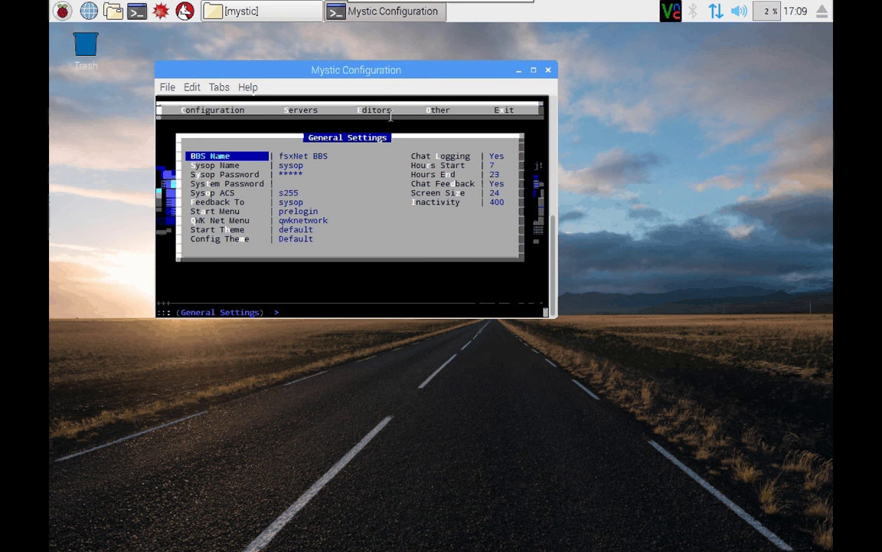
key("Return")
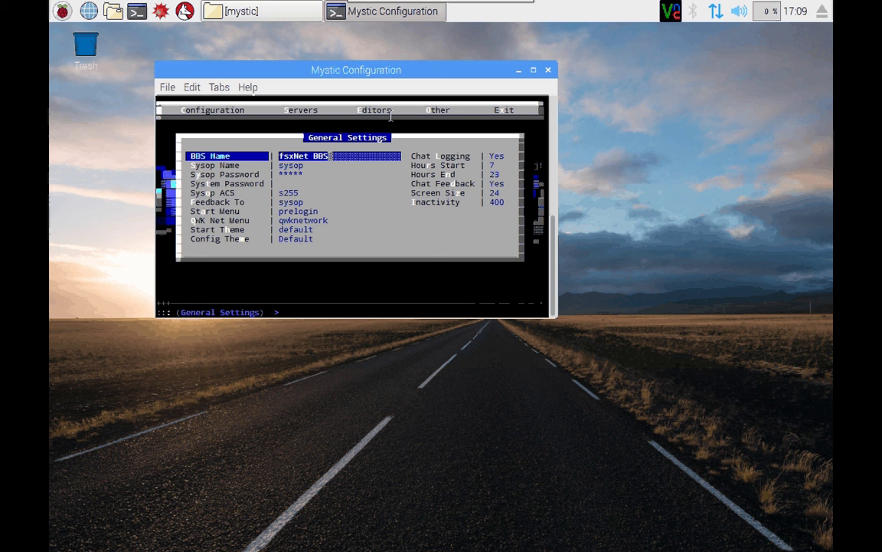
key("Return")
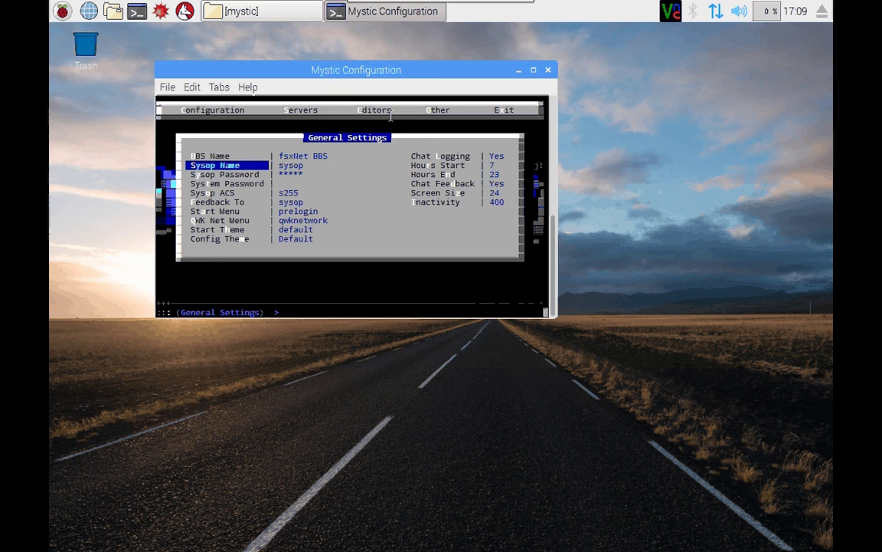
- Set both Sysop Name and Feedback To to the new sysop handle
key("Return")
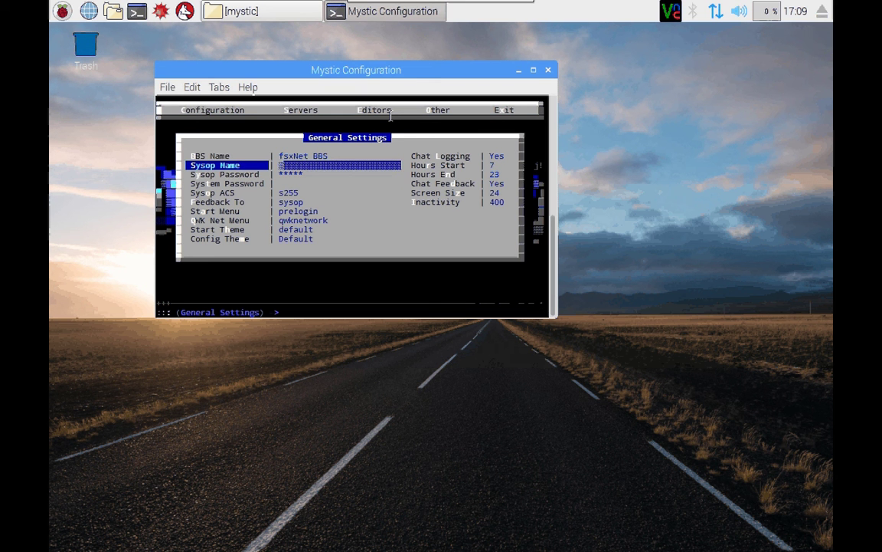
type("Red72")
key("Return")
key("Down")
key("Down")
key("Down")
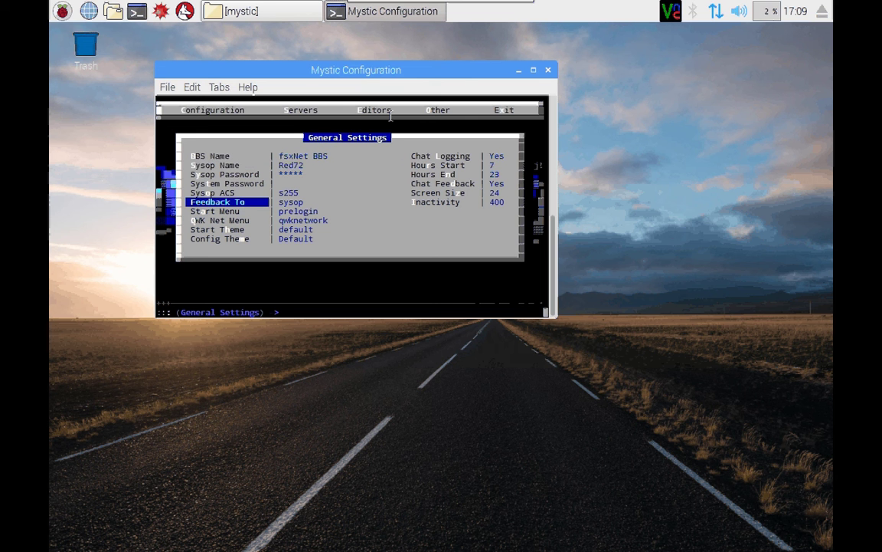
key("Return")
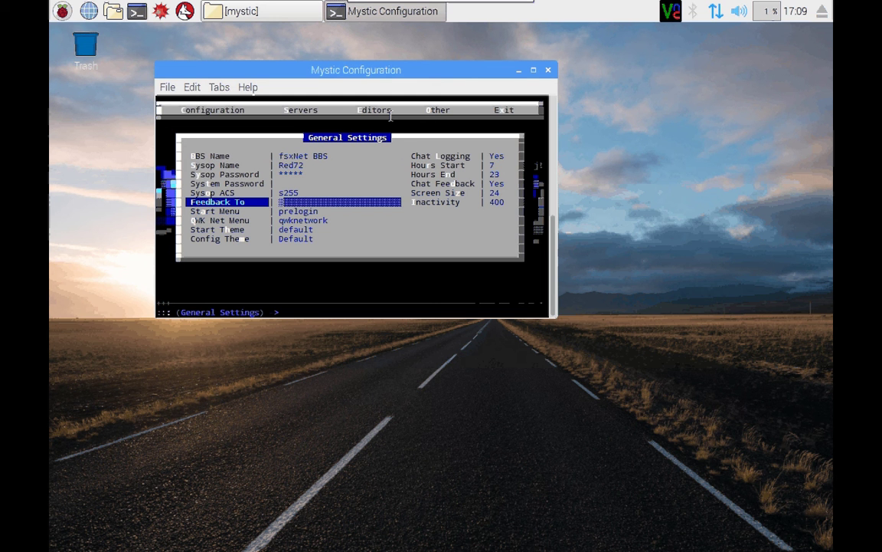
type("Red72")
key("Return")
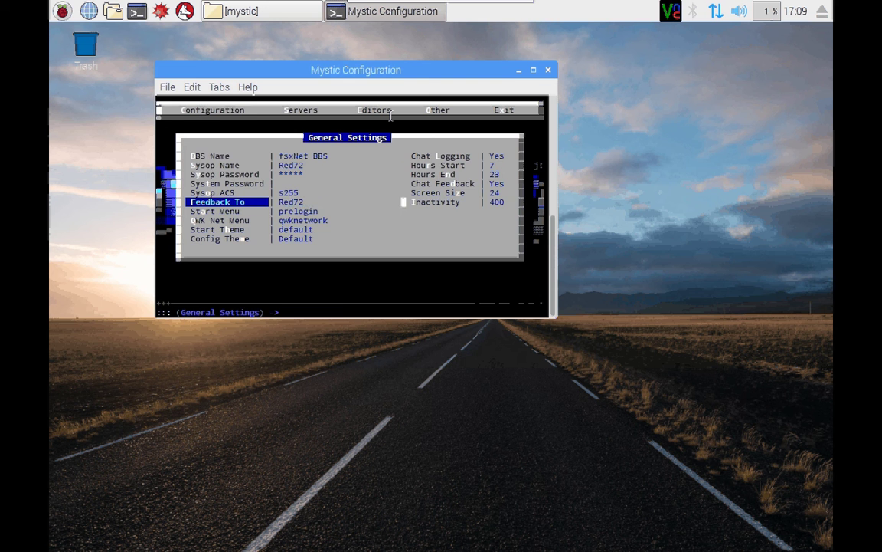
key("Escape")
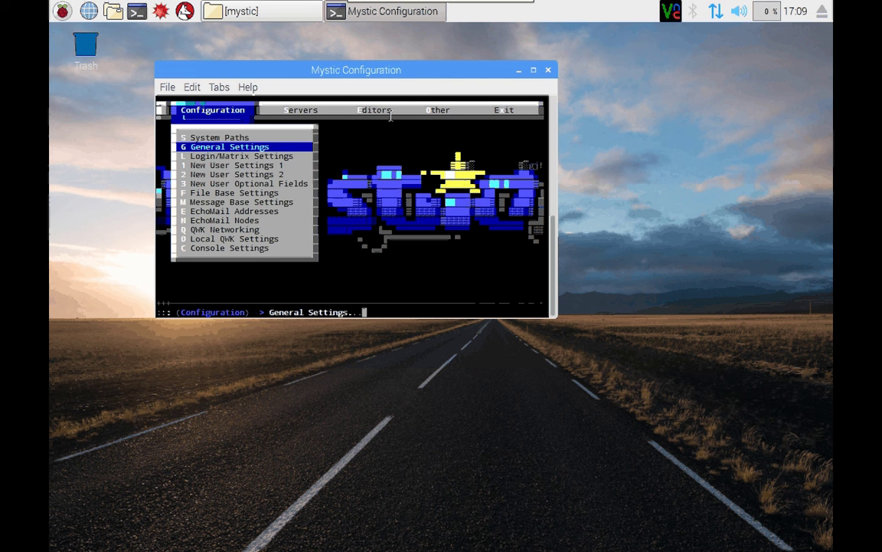
- Browse the Servers menu's FTP and BINKP server options
key("Right")
key("Down")
key("Down")
key("Down")
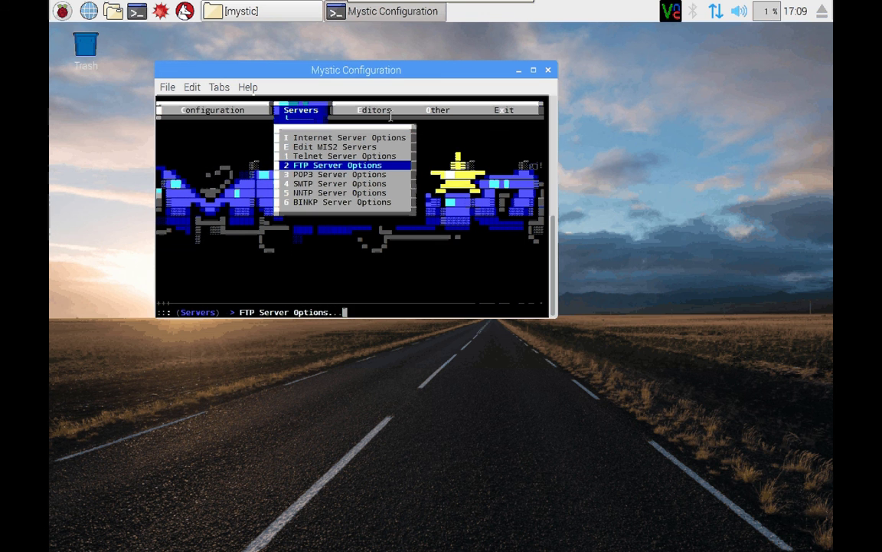
key("Down")
key("Down")
key("Down")
key("Down")
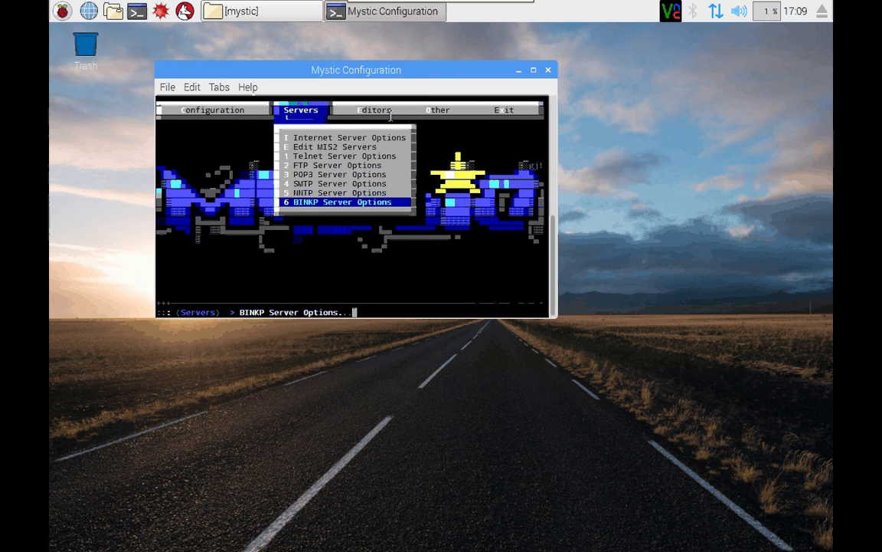
- Look through the message bases (Netmail fsxNet, Mystic BBS Support/Dev, Cryptographics), then the file bases
key("Right")
key("Down")
key("Return")
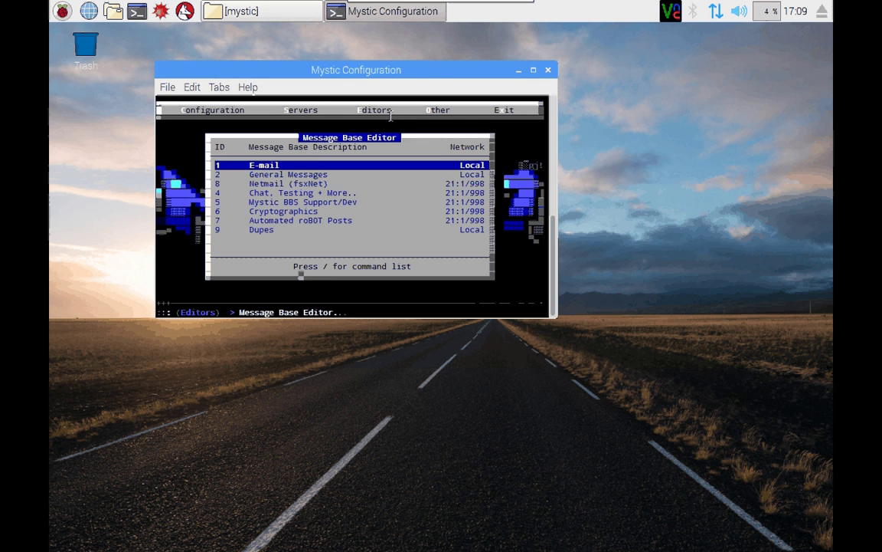
key("Down")
key("Down")
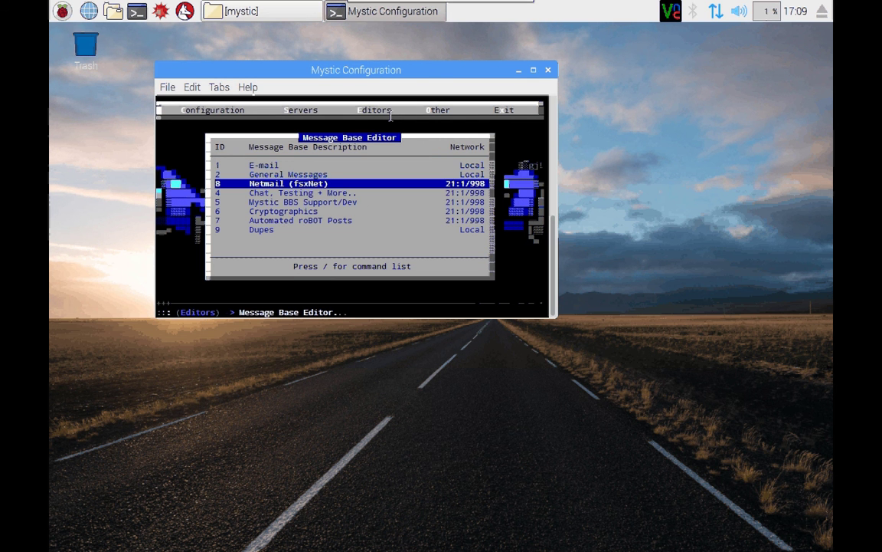
key("Down")
key("Down")
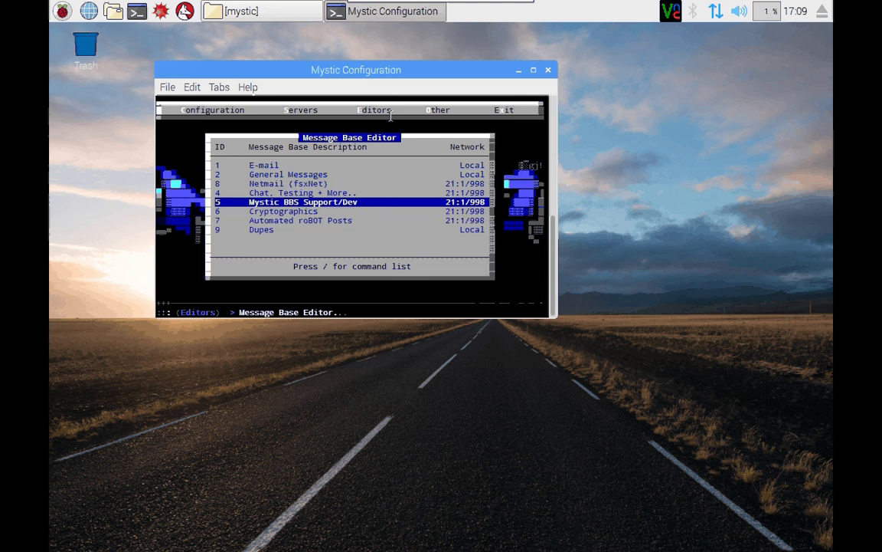
key("Down")
key("Down")
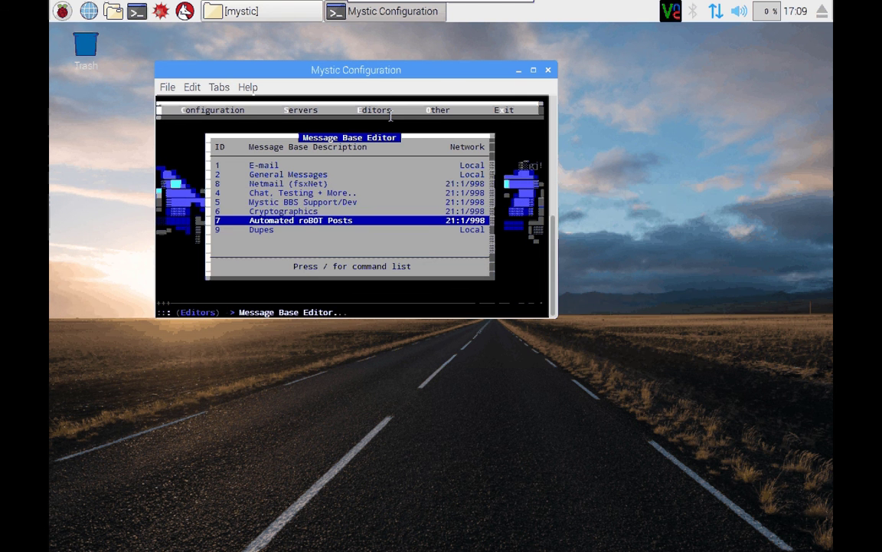
key("Up")
key("Up")
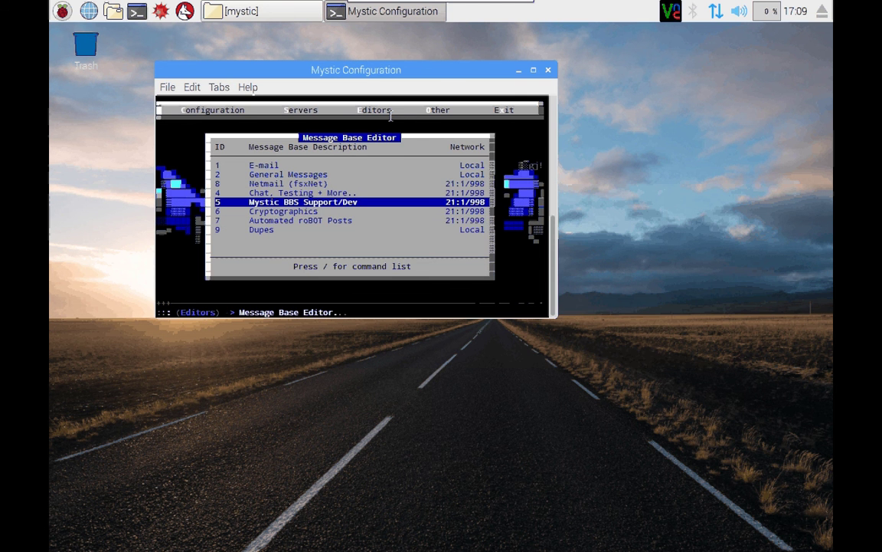
key("Escape")
key("f")
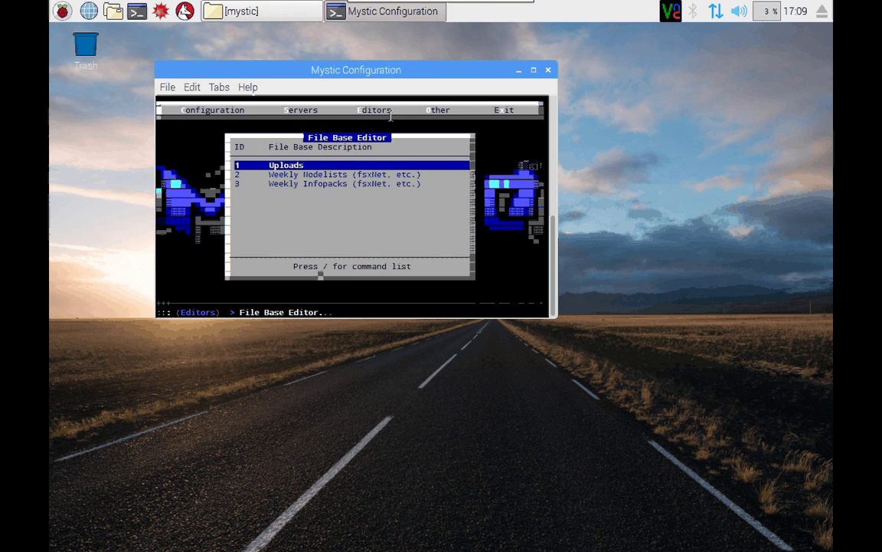
key("Down")
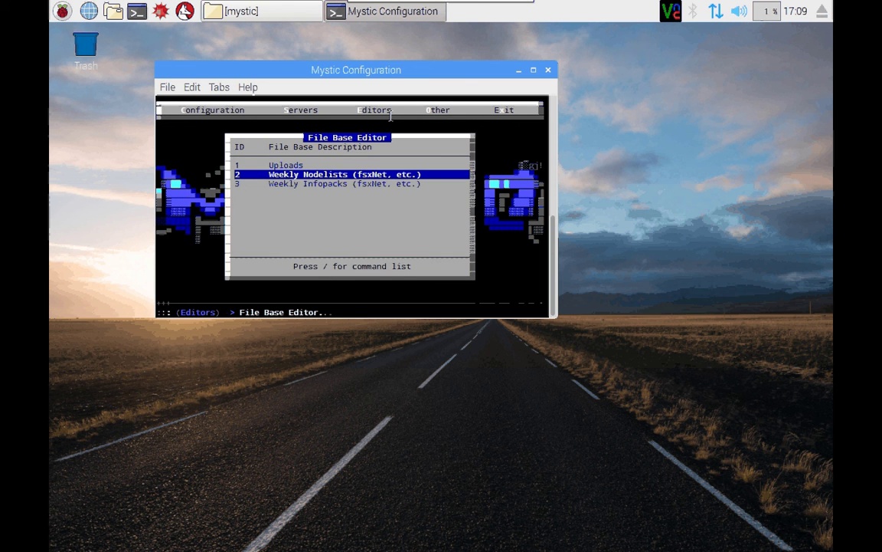
- Check the Weekly Infopacks and Uploads file bases, then leave the file base list
key("Down")
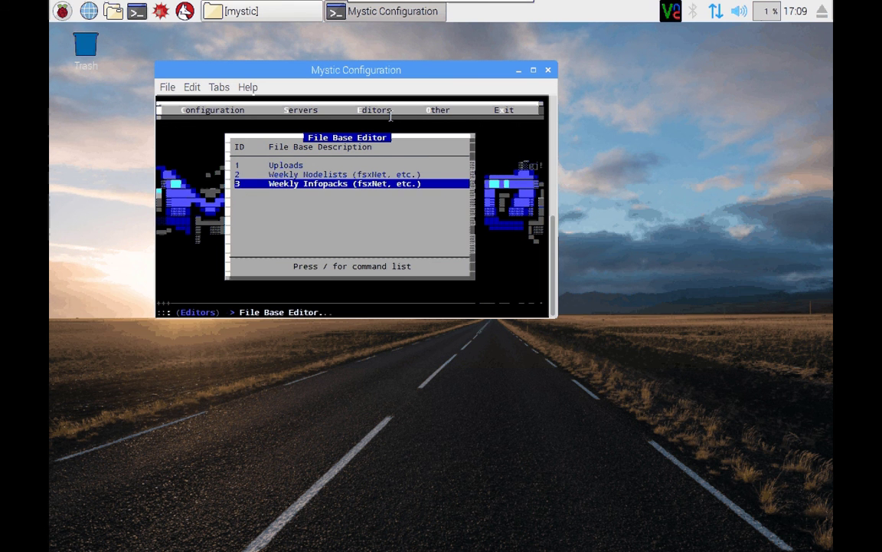
key("Up")
key("Up")
key("Escape")
key("Down")
key("Down")
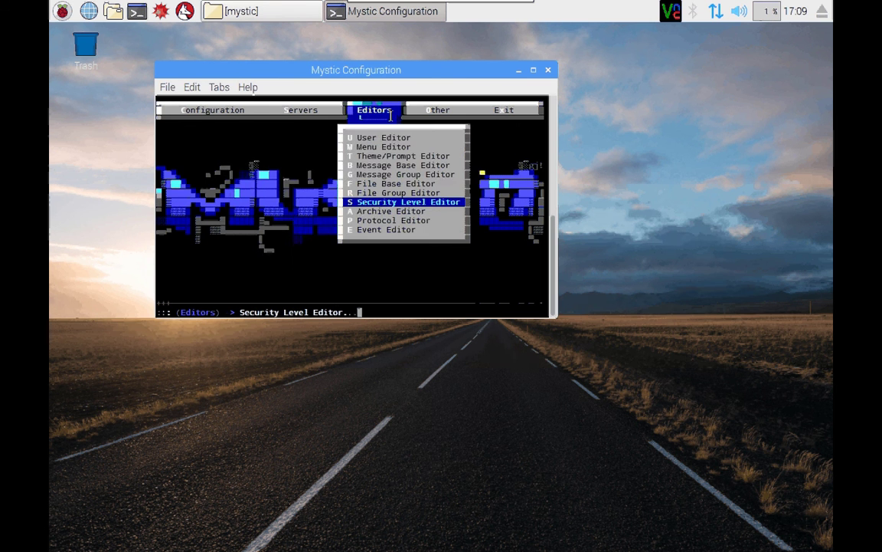
- Inspect the Send Outbound event's mutil/fidopoll shell command without changing it
key("e")
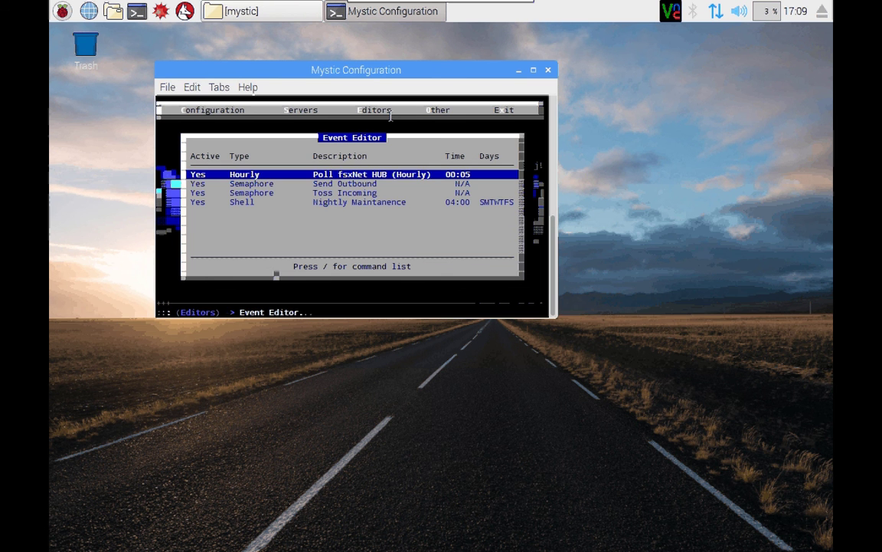
key("Down")
key("Down")
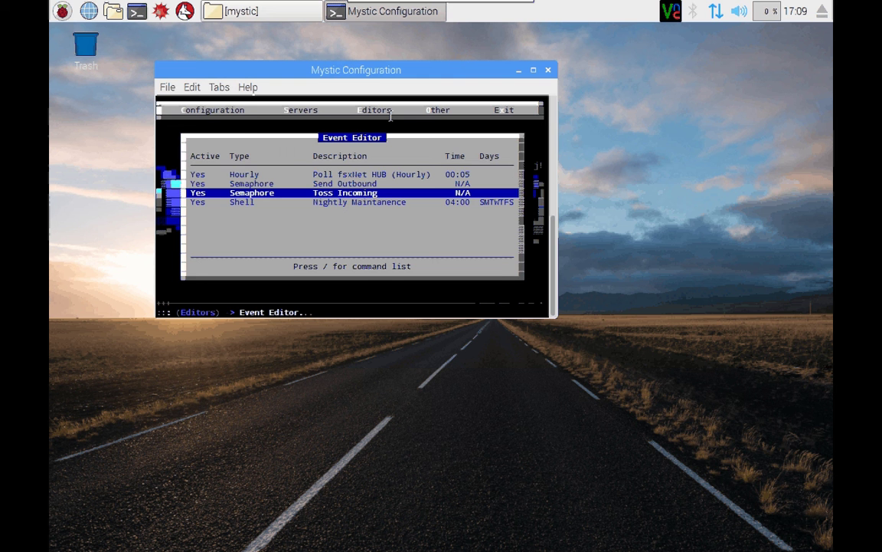
key("Up")
key("Return")
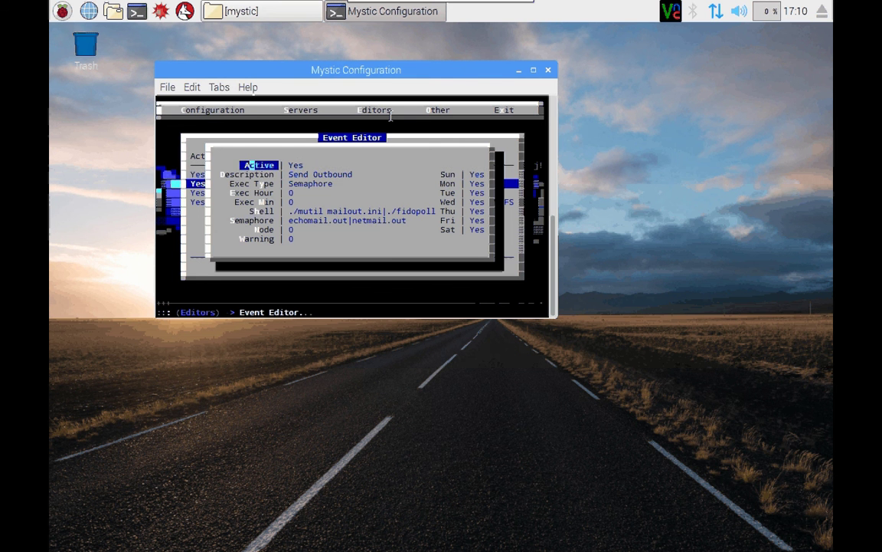
key("Down")
key("Down")
key("Down")
key("Down")
key("Down")
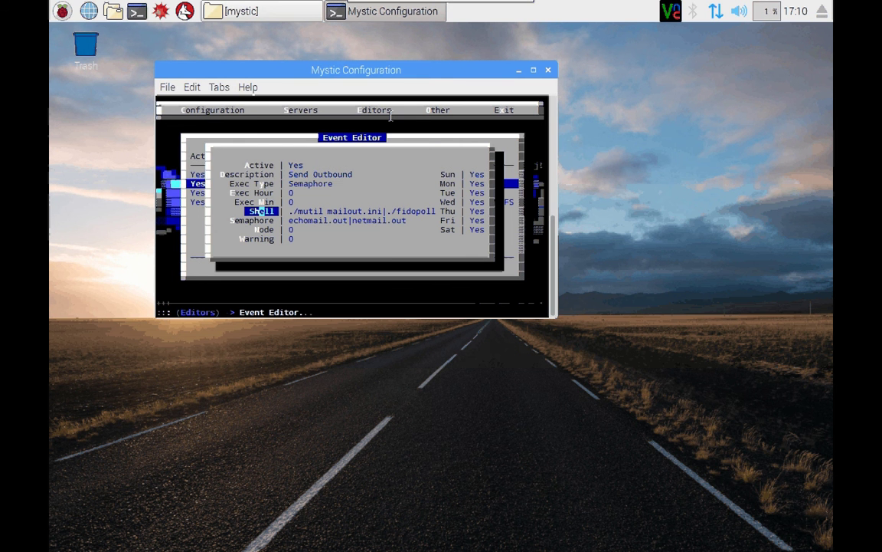
key("Return")
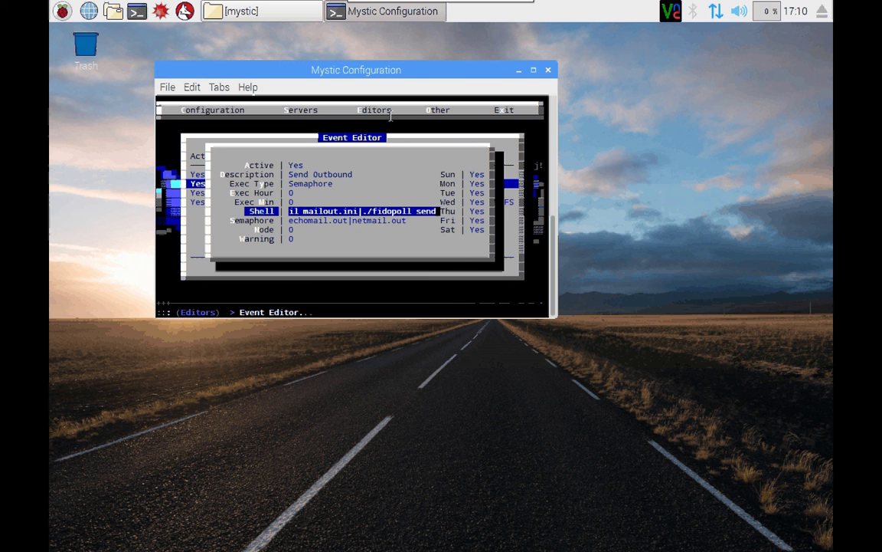
key("Home")
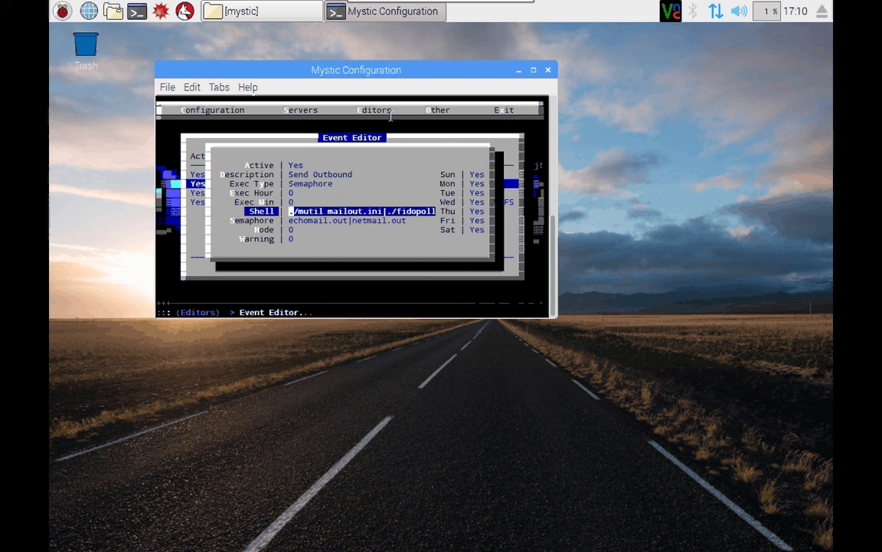
key("Right")
key("Right")
key("Right")
key("Right")
key("Right")
key("Right")
key("Right")
key("Return")
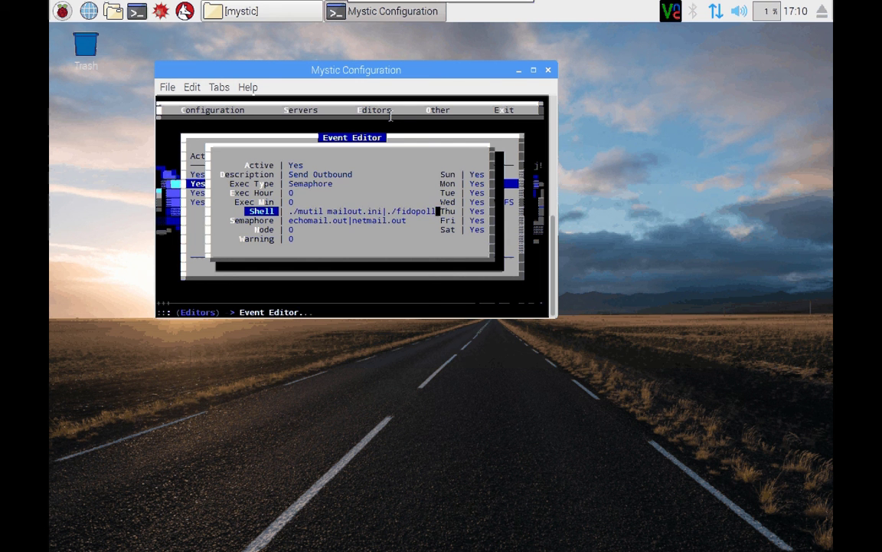
key("Escape")
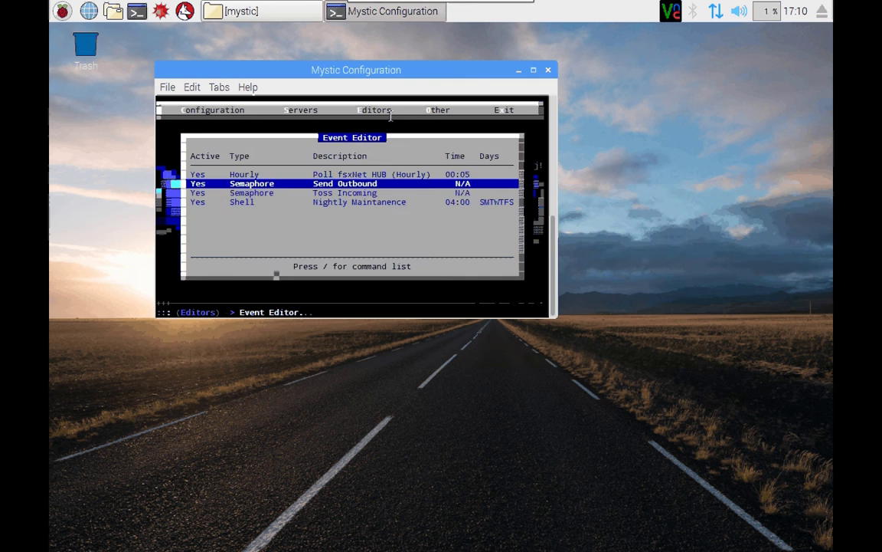
- Review the Chat, Testing + More.. base's FSX_GEN echo tag and /mystic/msgs/ path, then close out
key("Escape")
key("b")
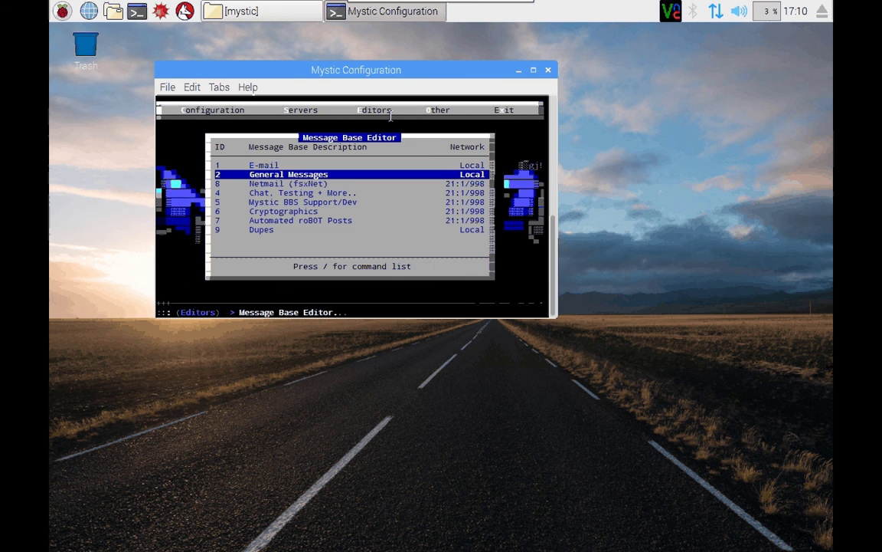
key("Down")
key("Down")
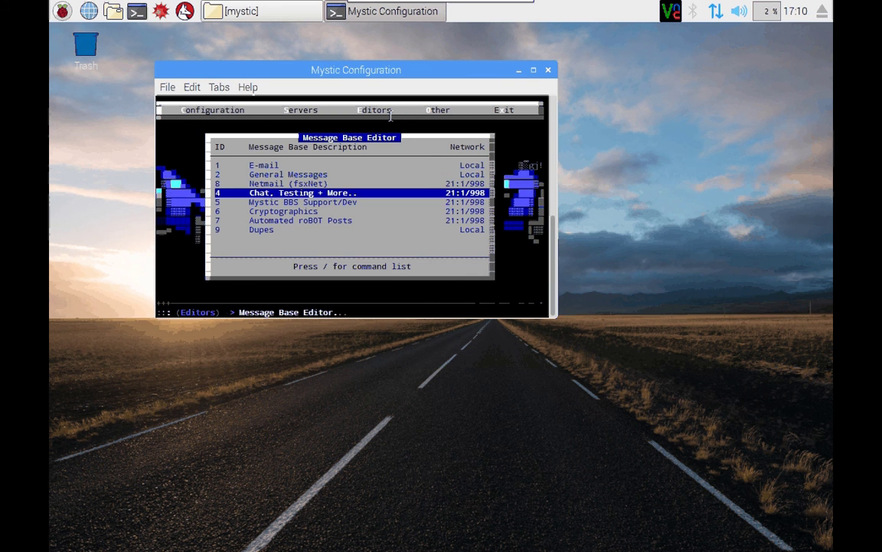
key("Return")
key("Down")
key("Down")
key("Down")
key("Down")
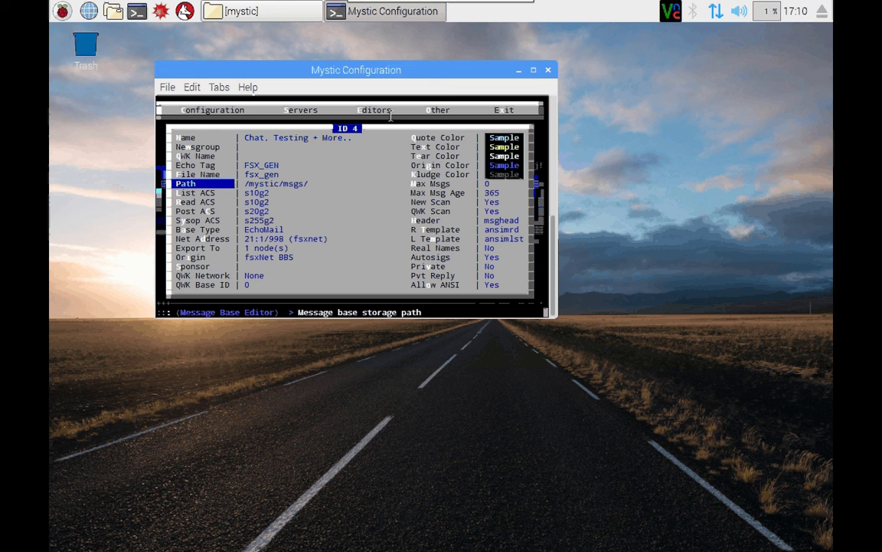
key("Up")
key("Up")
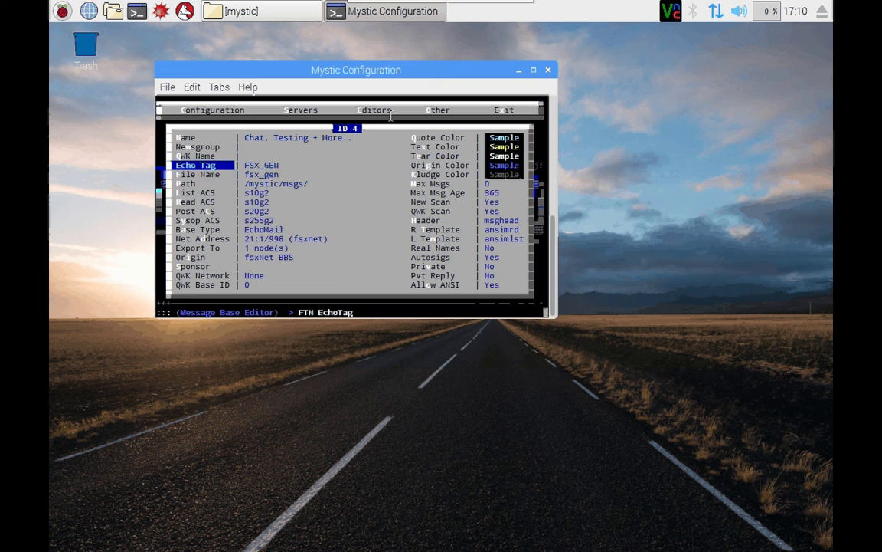
key("Escape")
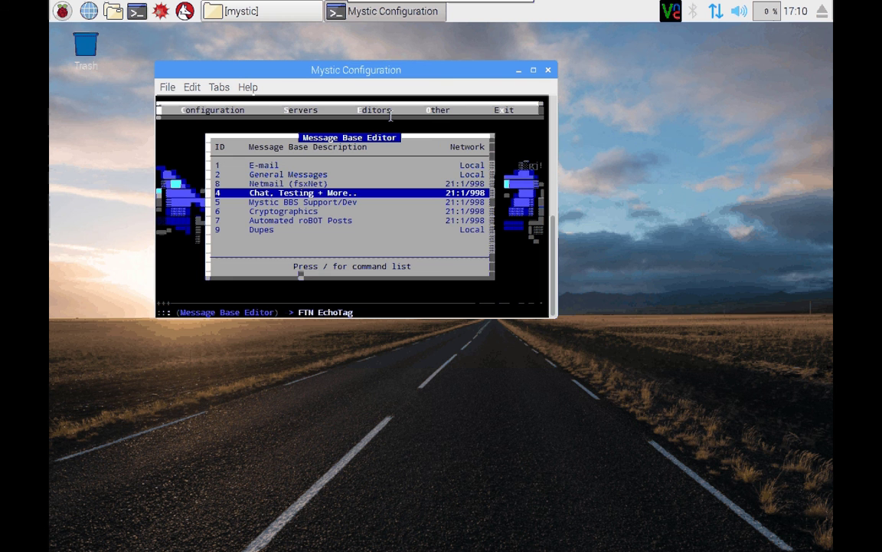
key("Escape")
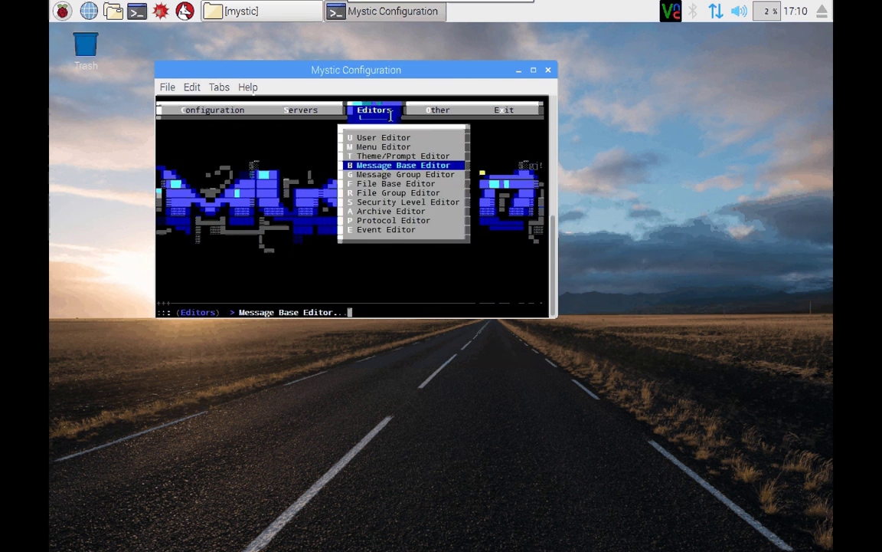
- Quit Mystic Configuration, bring the /mystic file manager window forward, and select mailin.ini
key("Escape")
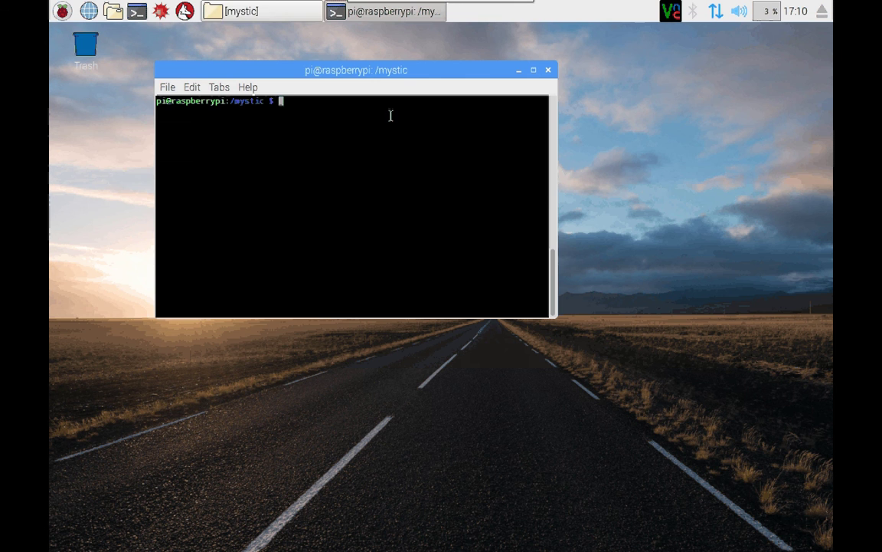
left_click(239, 15)
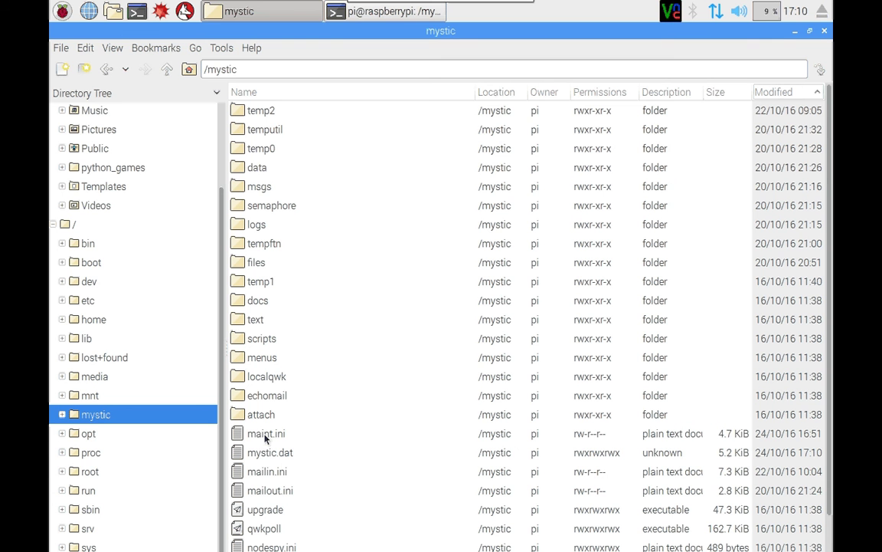
left_click(272, 473)
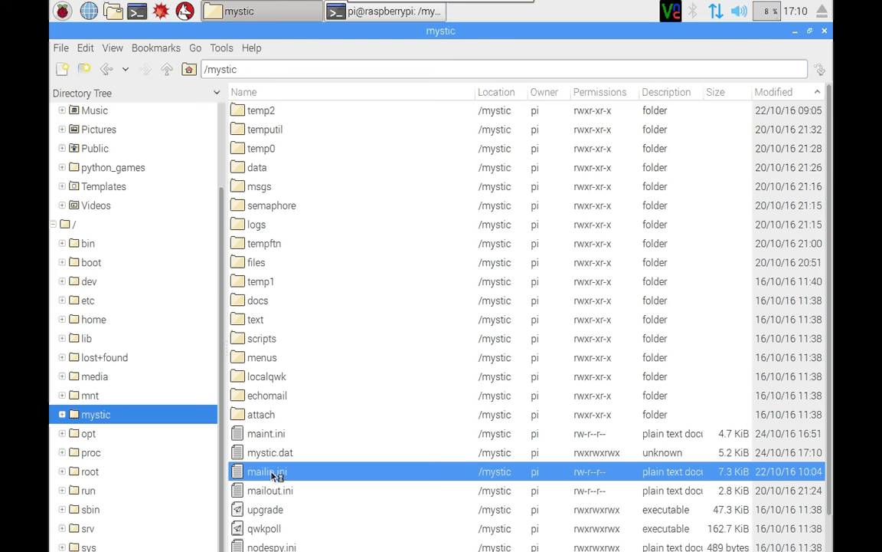
- Open mailin.ini and examine the [FileToss] bad_dir path, typing a trial path after it
double_click(275, 475)
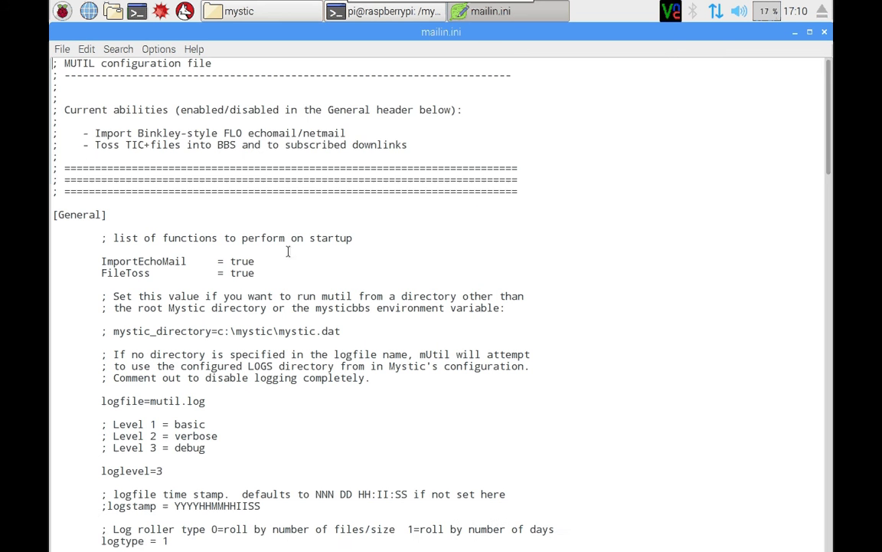
scroll(288, 251, "down", 1)
scroll(287, 250, "down", 15)
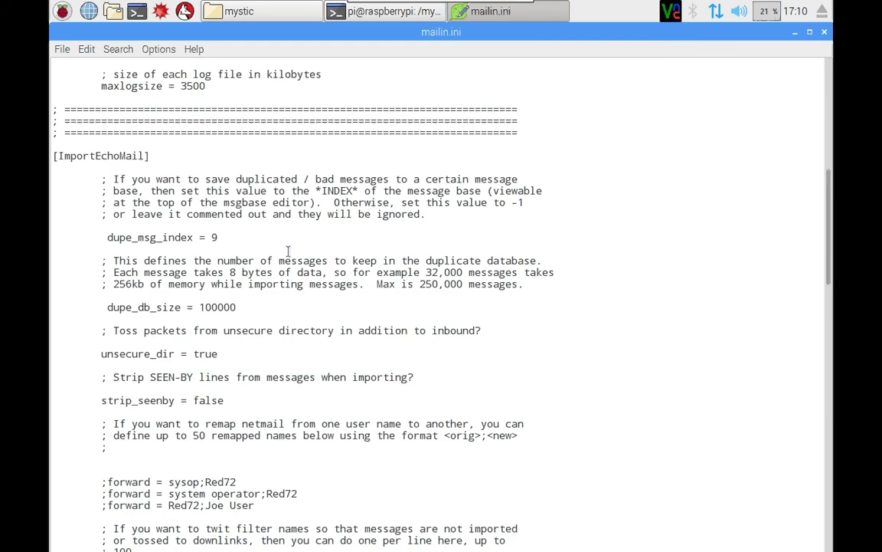
scroll(287, 250, "down", 20)
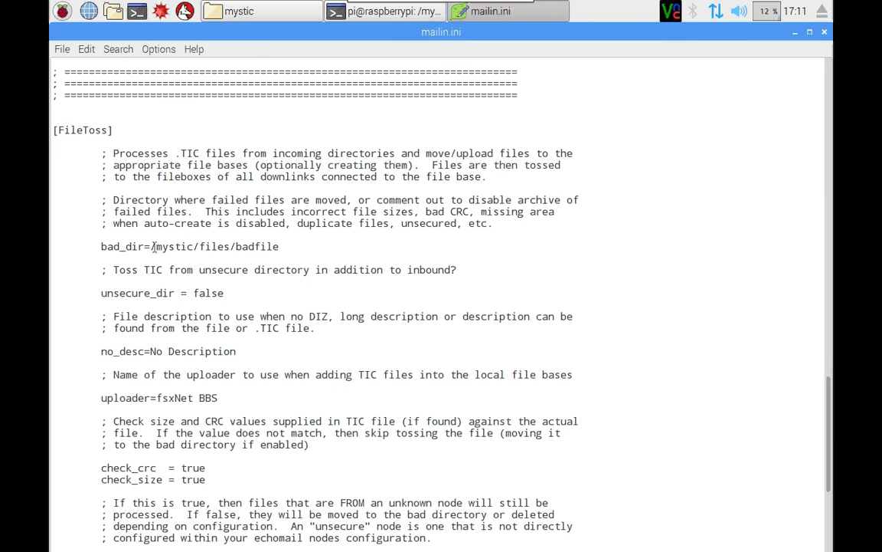
left_click_drag(152, 247, 278, 247)
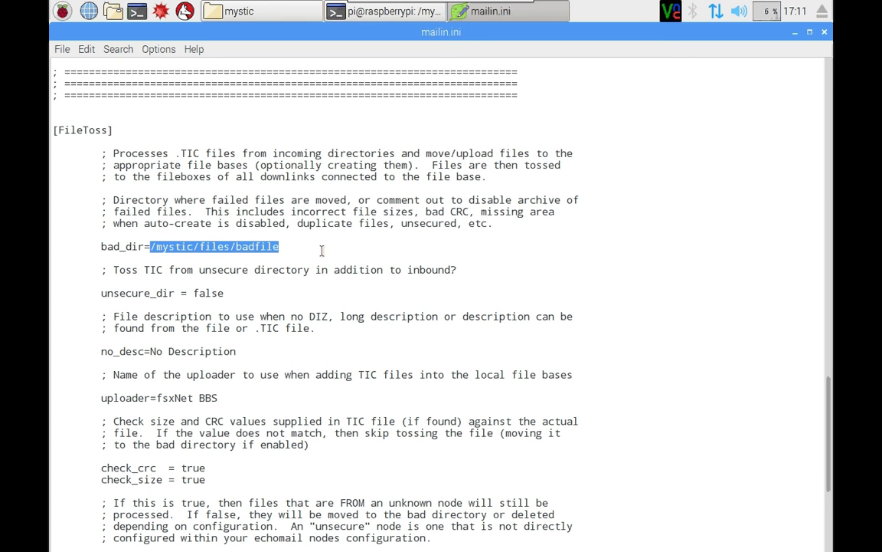
left_click(311, 246)
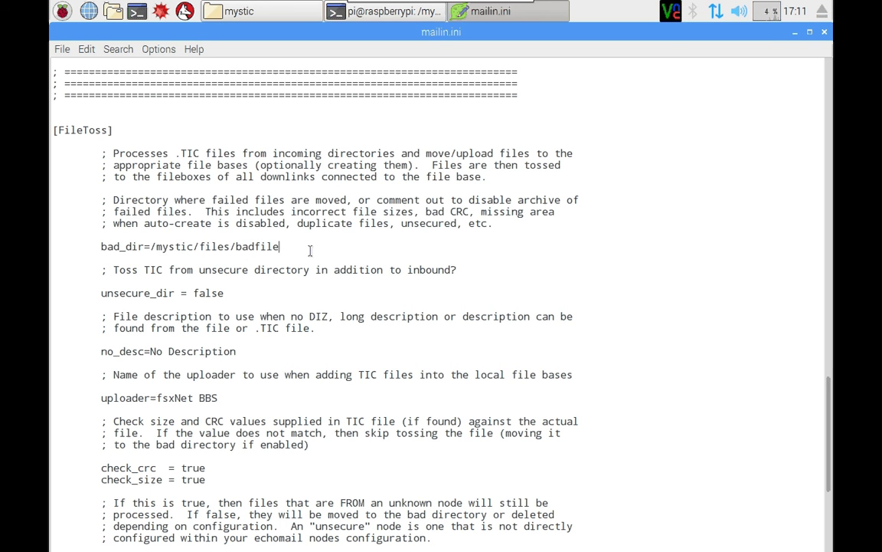
type("c:")
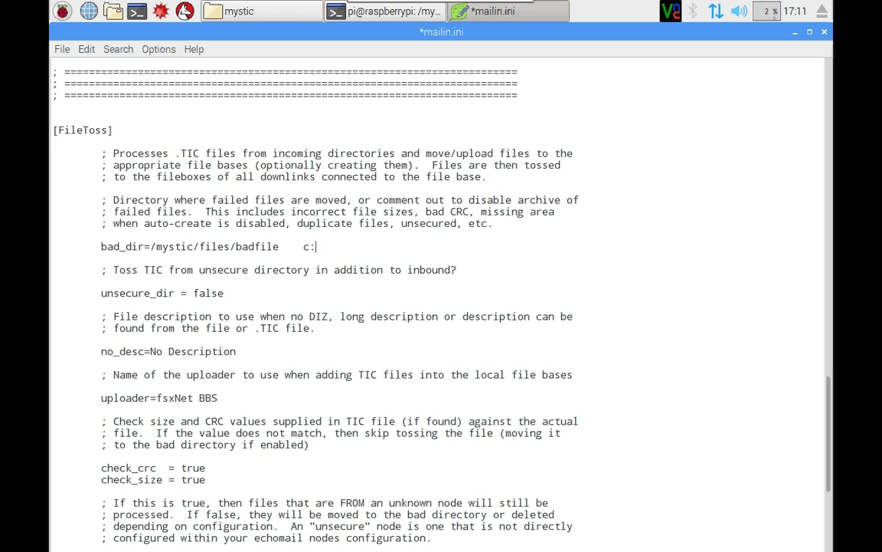
type("\\")
type("mystic")
key("BackSpace")
key("BackSpace")
key("BackSpace")
key("BackSpace")
type("stic\\")
type("fil")
key("BackSpace")
key("BackSpace")
key("BackSpace")
key("BackSpace")
key("BackSpace")
key("BackSpace")
key("BackSpace")
key("BackSpace")
key("BackSpace")
key("BackSpace")
key("BackSpace")
key("BackSpace")
key("BackSpace")
key("BackSpace")
key("BackSpace")
key("BackSpace")
- Review the dir_prefix line, then attempt to close mailin.ini and cancel at the save prompt
scroll(315, 242, "down", 2)
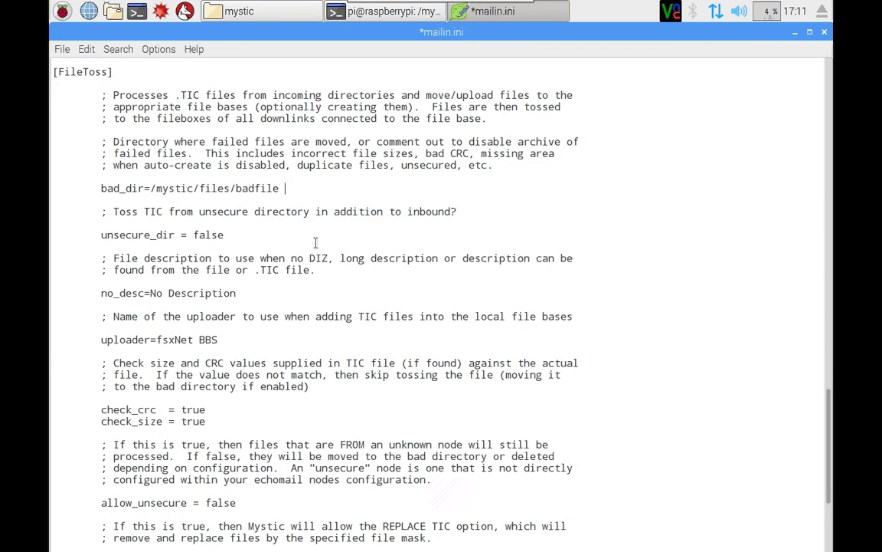
scroll(315, 242, "down", 12)
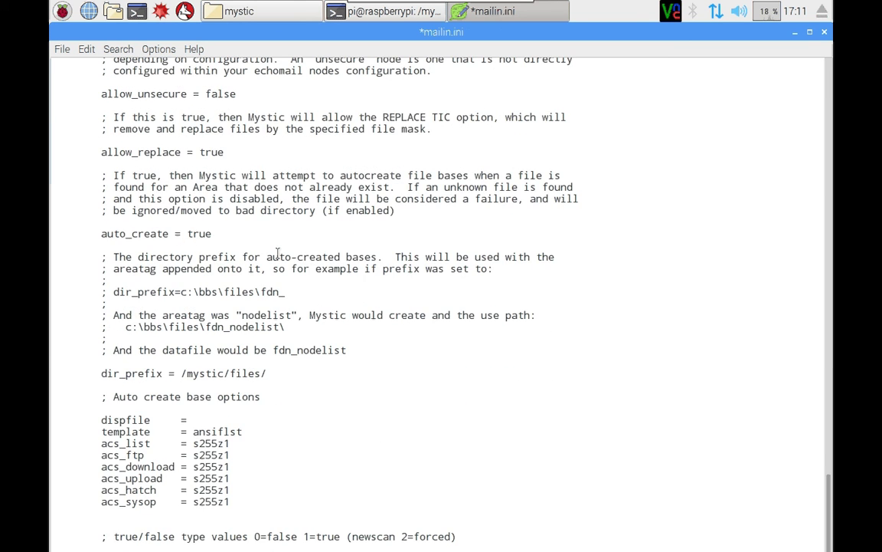
scroll(278, 254, "down", 3)
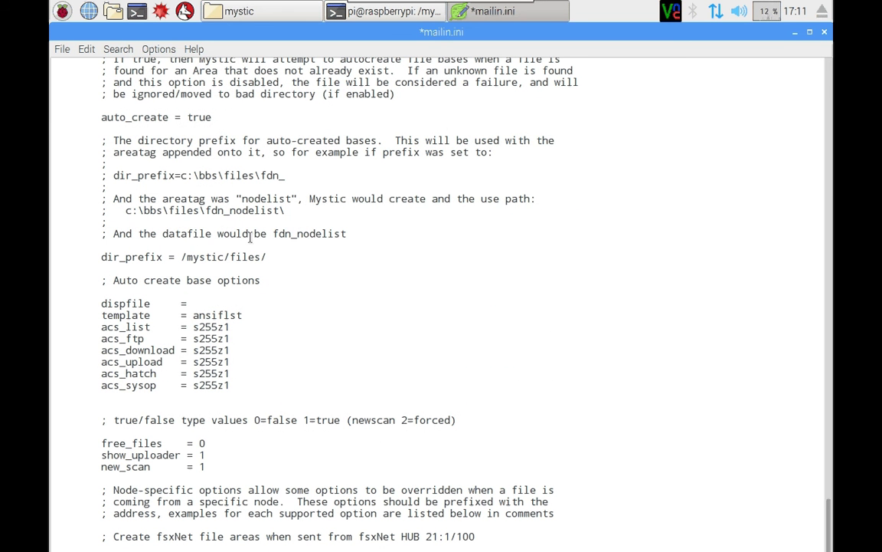
left_click_drag(266, 256, 102, 258)
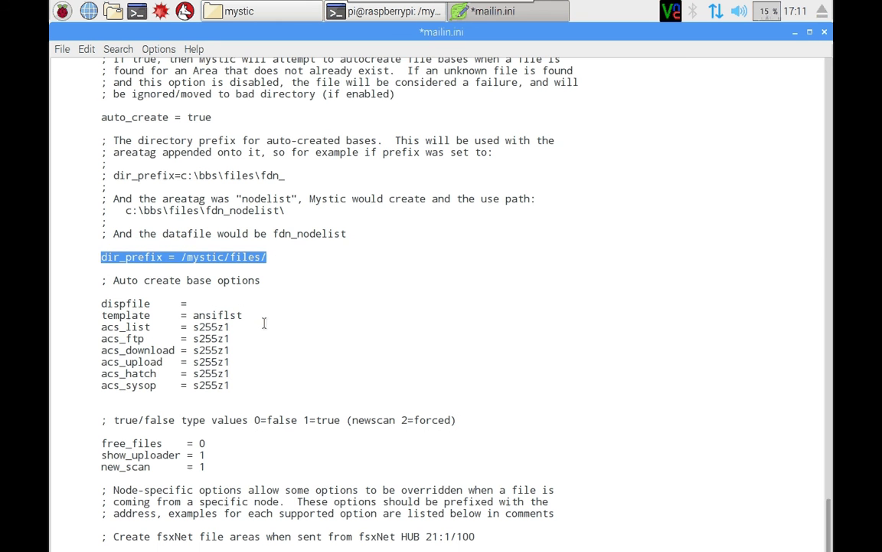
scroll(263, 323, "down", 1)
scroll(335, 176, "up", 10)
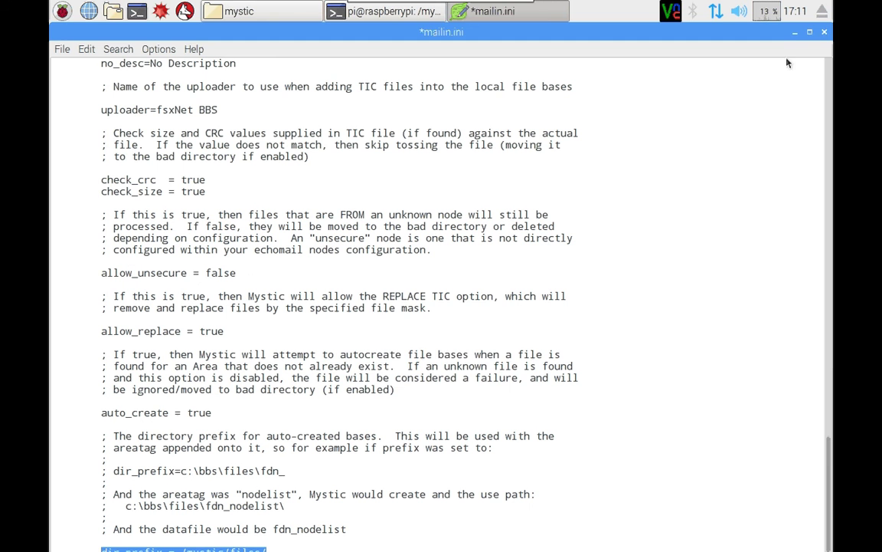
left_click(824, 31)
left_click(442, 371)
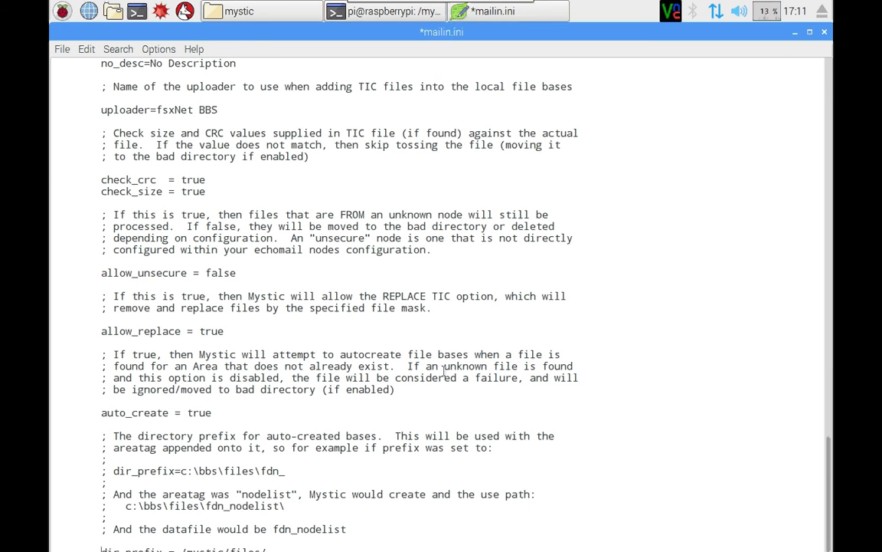
- Discard the mailin.ini edits and open maint.ini at the MergeNodeLists = true line
left_click(824, 32)
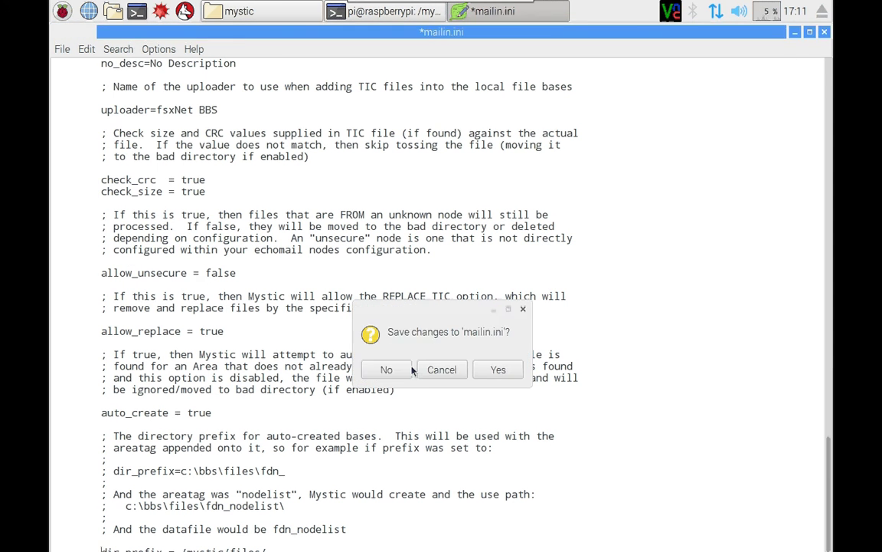
left_click(386, 369)
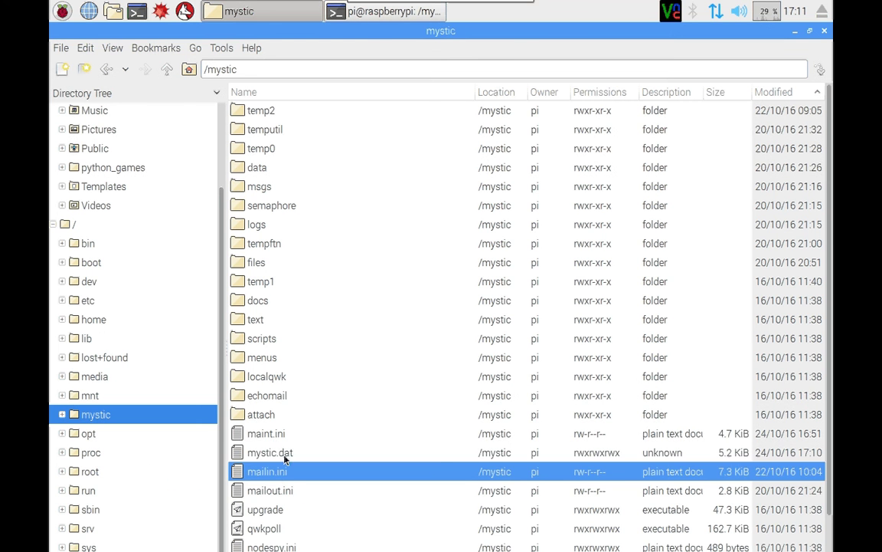
double_click(267, 433)
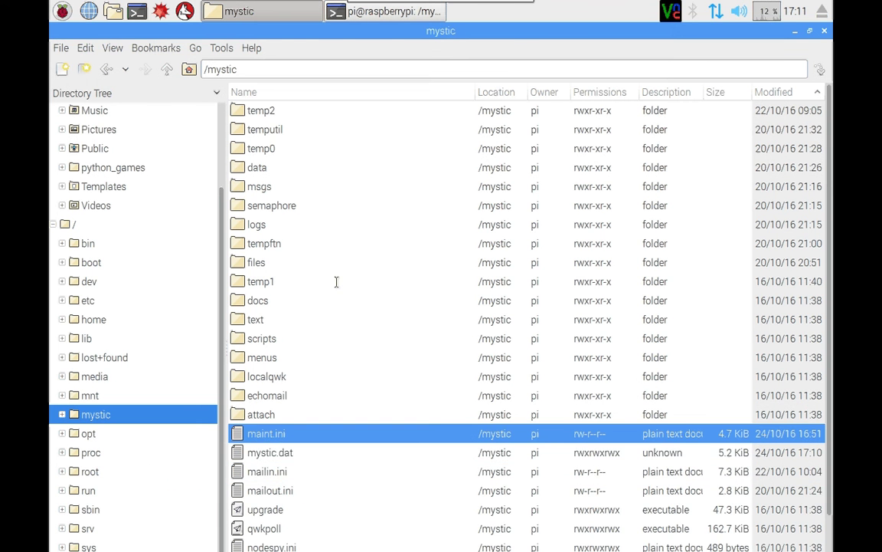
scroll(335, 282, "down", 8)
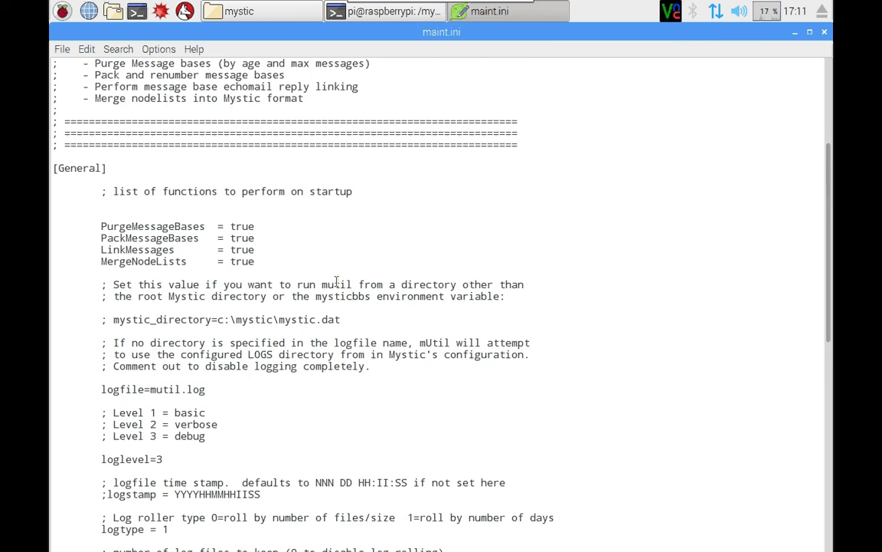
left_click_drag(267, 196, 96, 201)
scroll(224, 278, "down", 20)
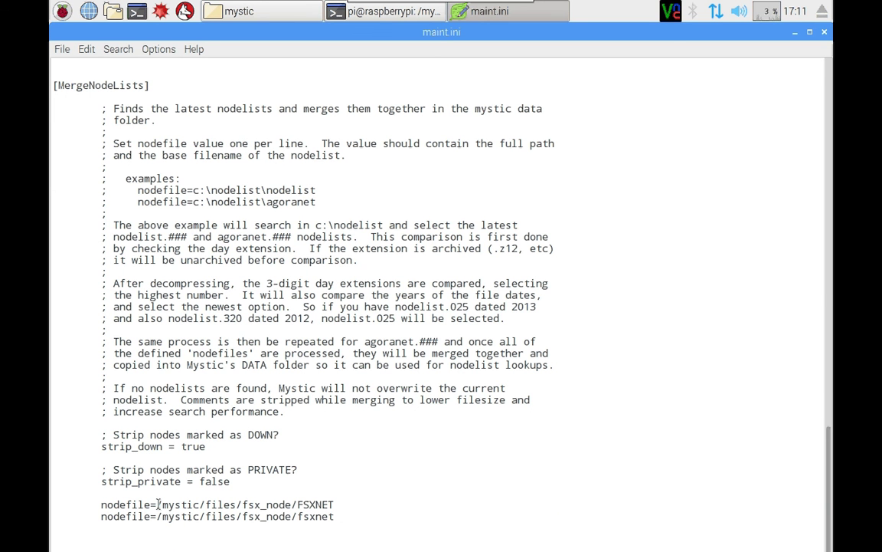
- Examine the two nodefile paths, highlighting their FSXNET and fsxnet names
left_click_drag(159, 504, 296, 504)
left_click(339, 504)
left_click(349, 523)
left_click_drag(335, 504, 299, 503)
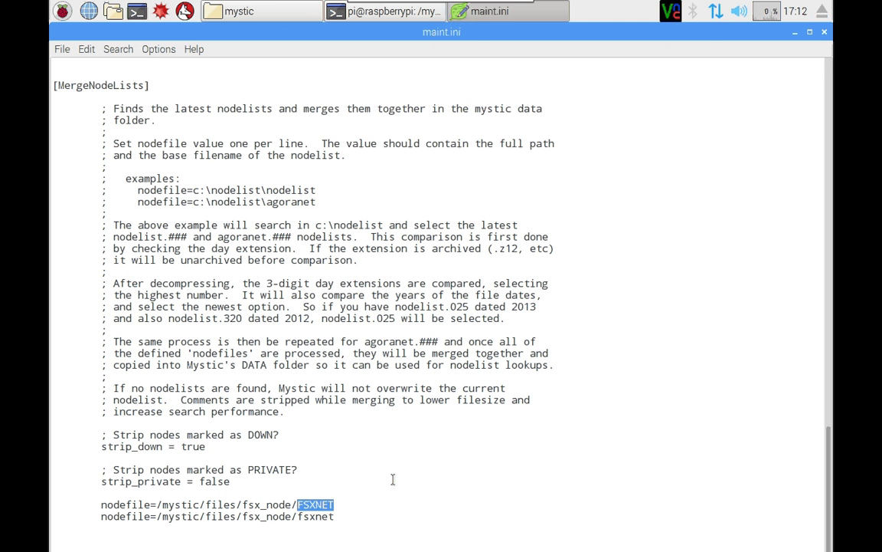
left_click(356, 516)
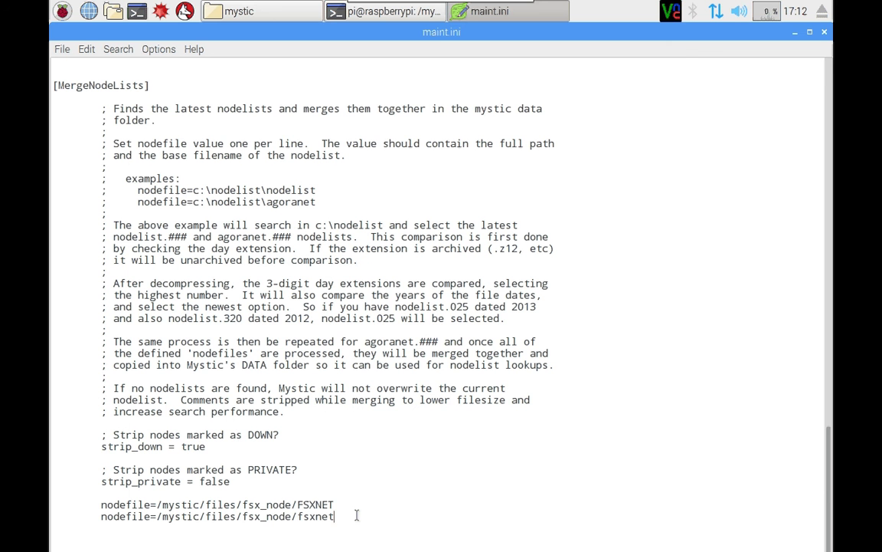
left_click_drag(335, 504, 300, 516)
left_click(303, 517)
left_click_drag(335, 516, 297, 516)
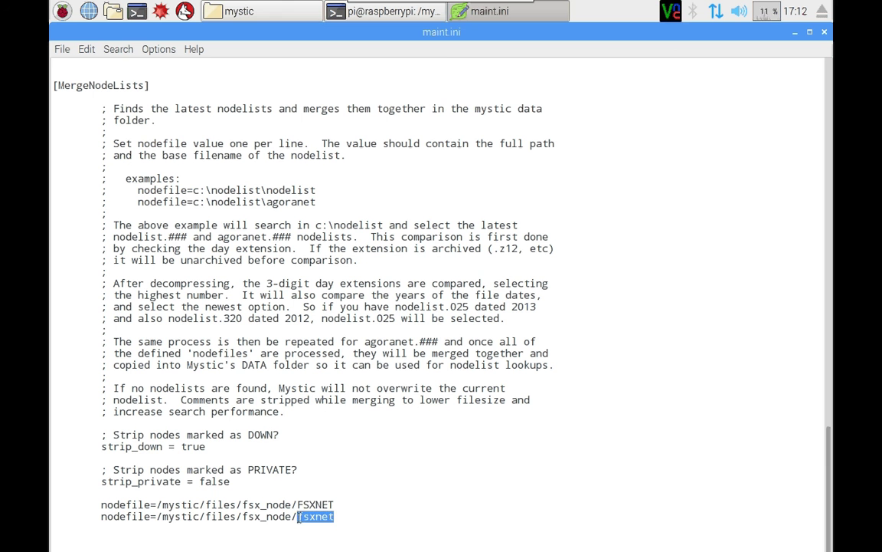
left_click(352, 520)
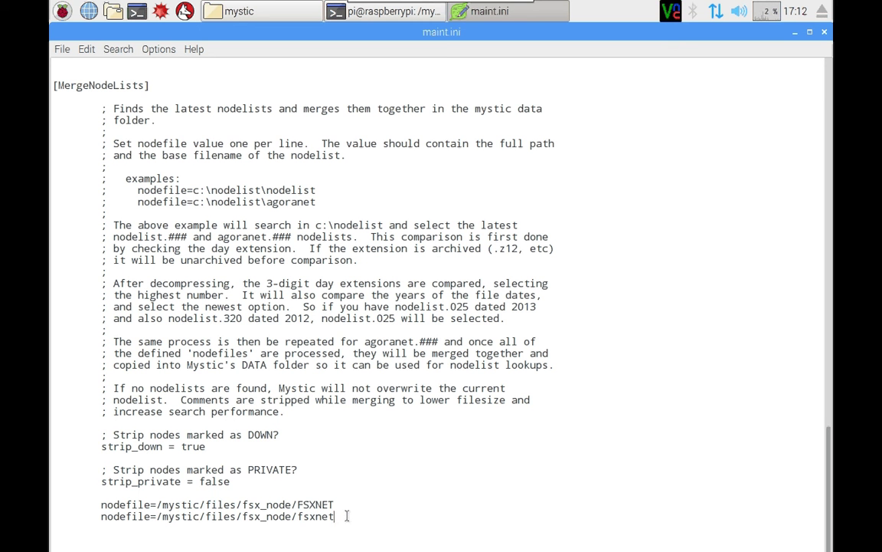
key("Return")
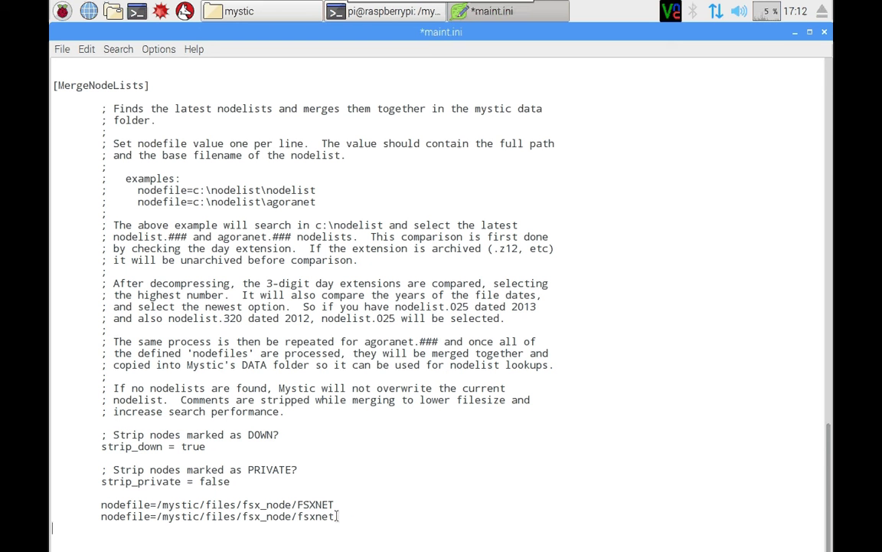
double_click(336, 504)
left_click(343, 514)
- Close maint.ini without saving, returning to the /mystic folder listing
scroll(708, 162, "up", 2)
scroll(708, 161, "up", 3)
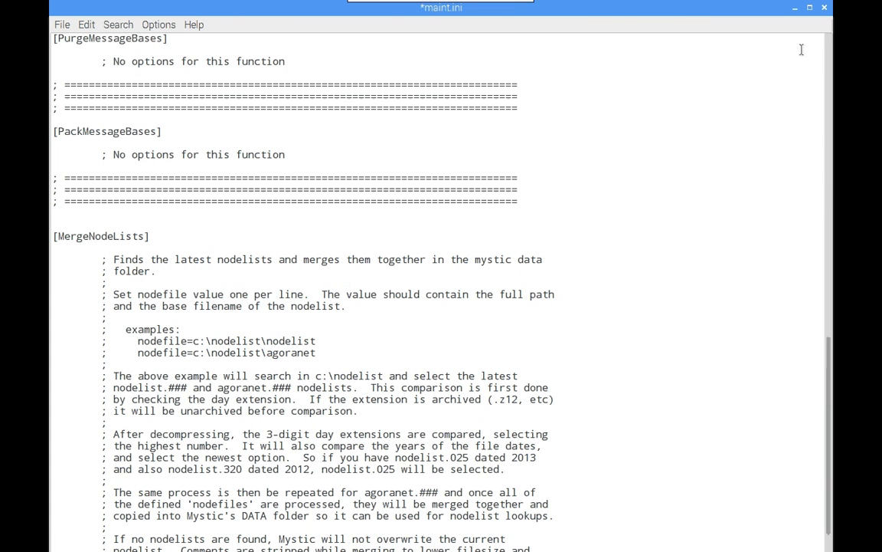
left_click(825, 8)
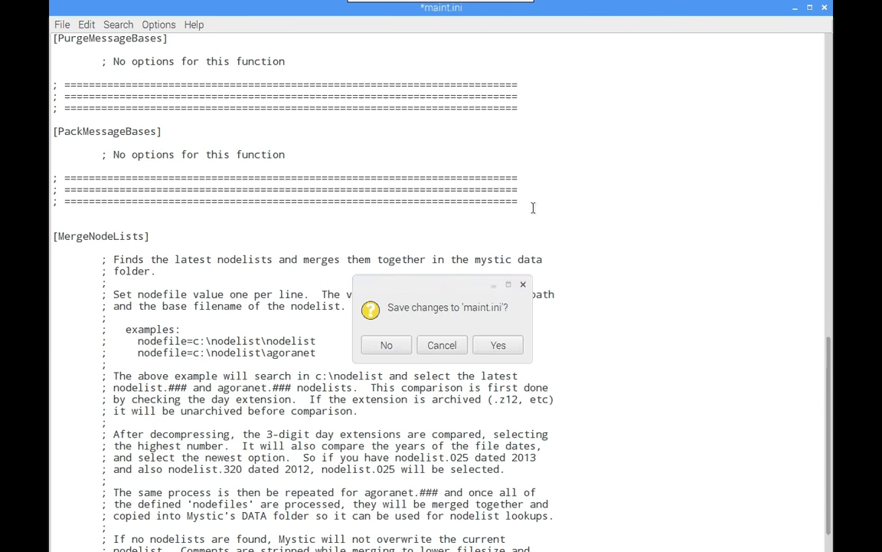
left_click(388, 345)
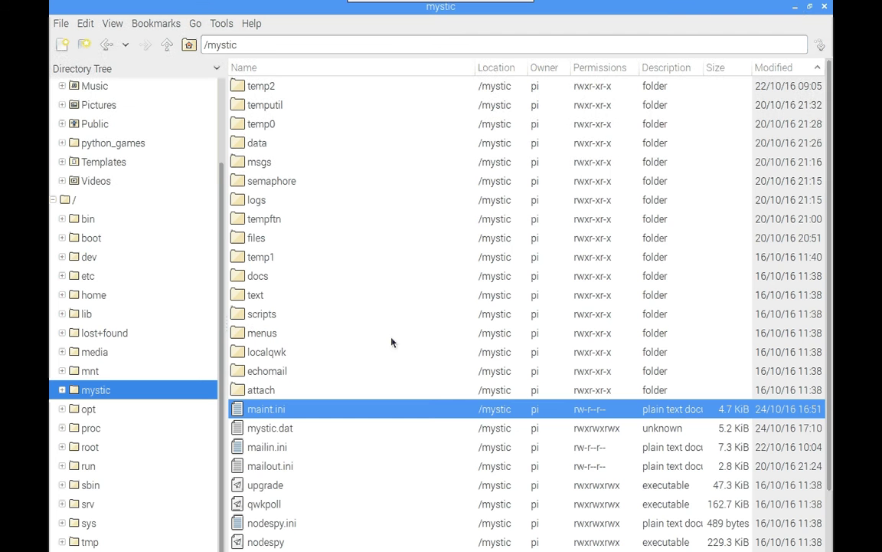
- Minimize the file manager and start a local Mystic BBS session with ./mystic -l
left_click(795, 7)
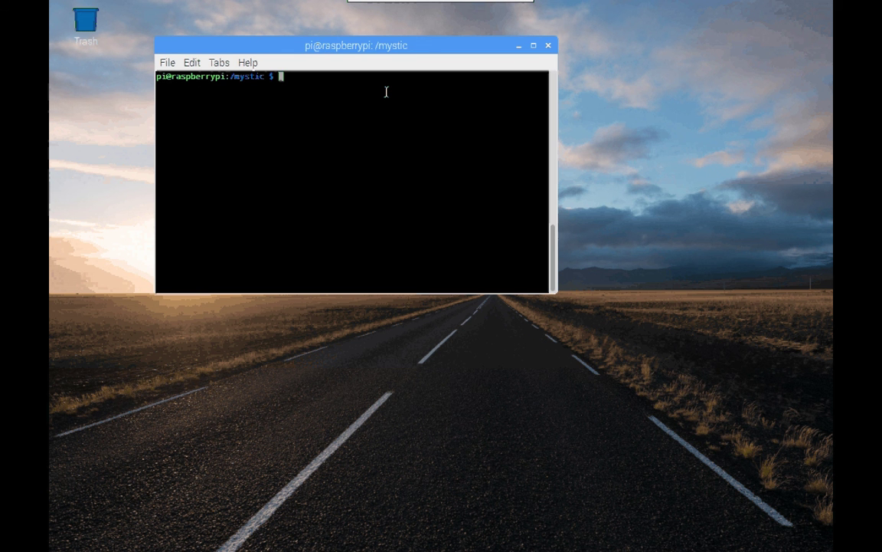
type("./mystic -l")
key("Return")
- Log in with the BBS user name and password, answering No to invisible login and one-liner
type("Red")
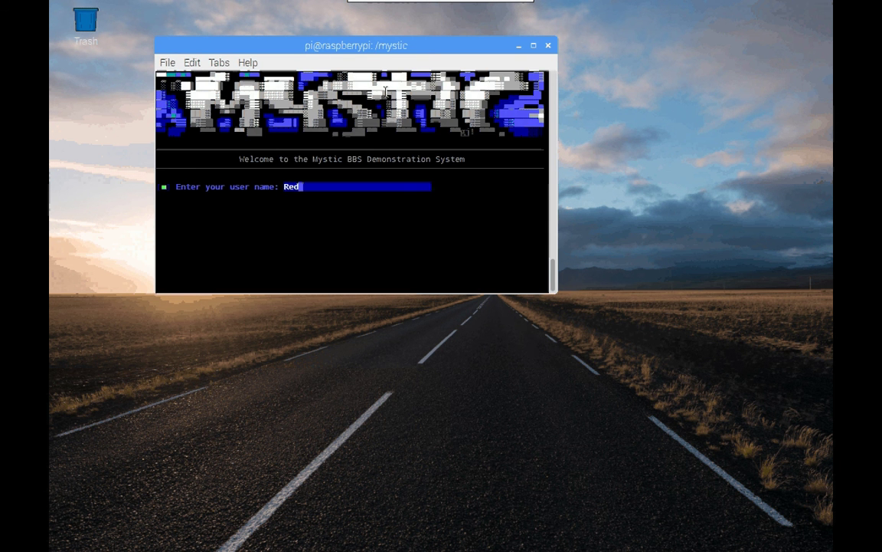
type("72")
key("Return")
type("***")
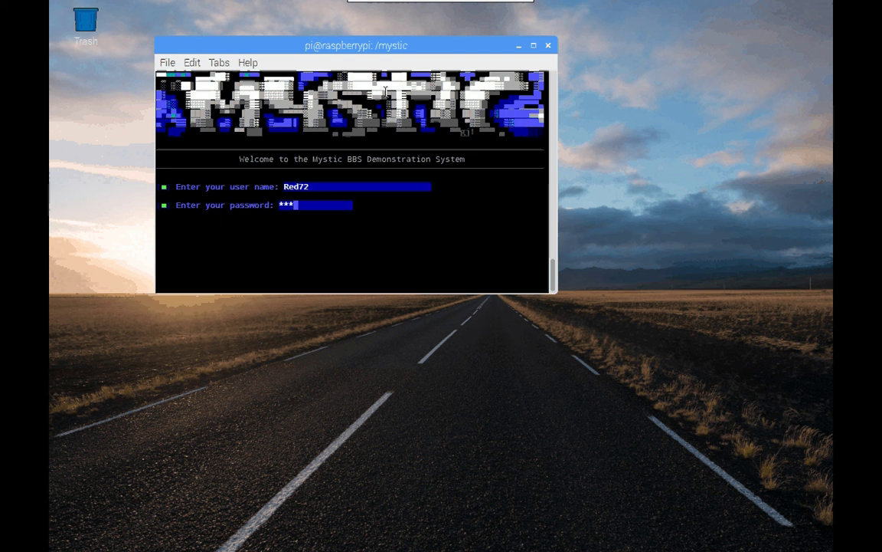
type("*")
key("Return")
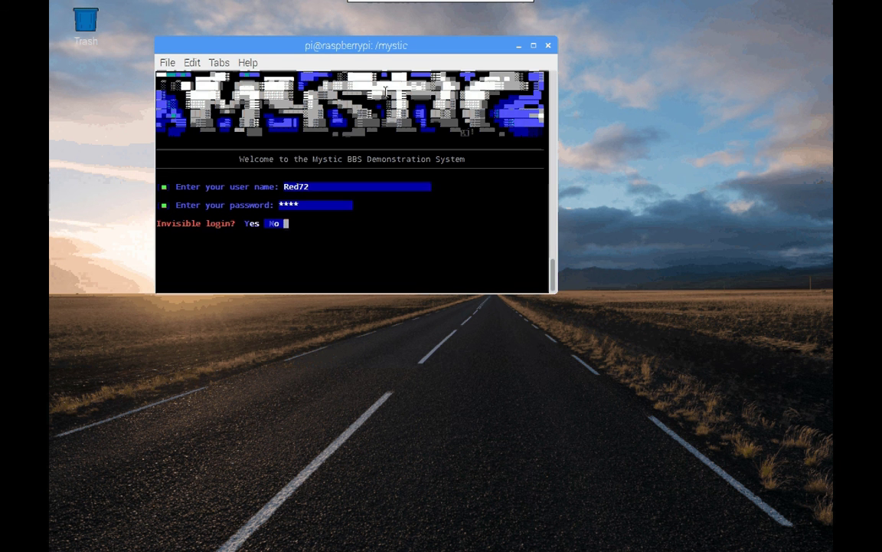
key("Return")
key("Return")
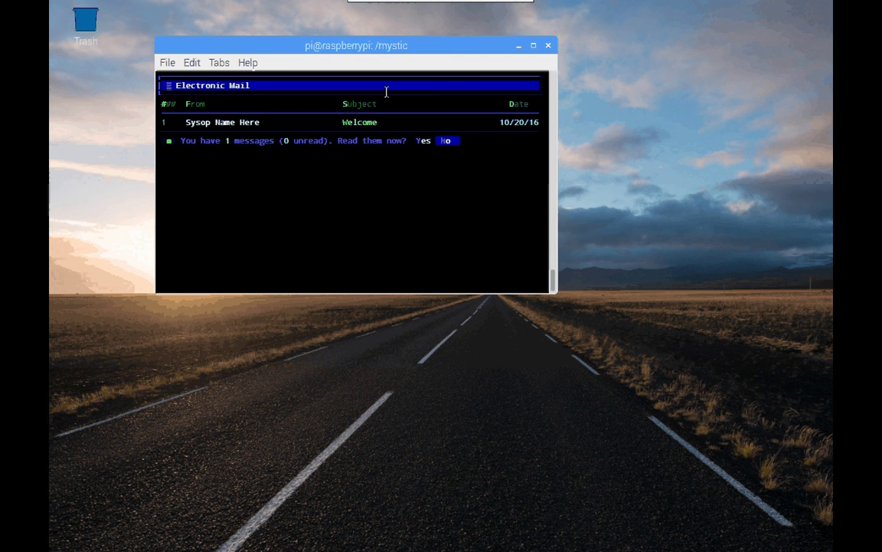
key("Return")
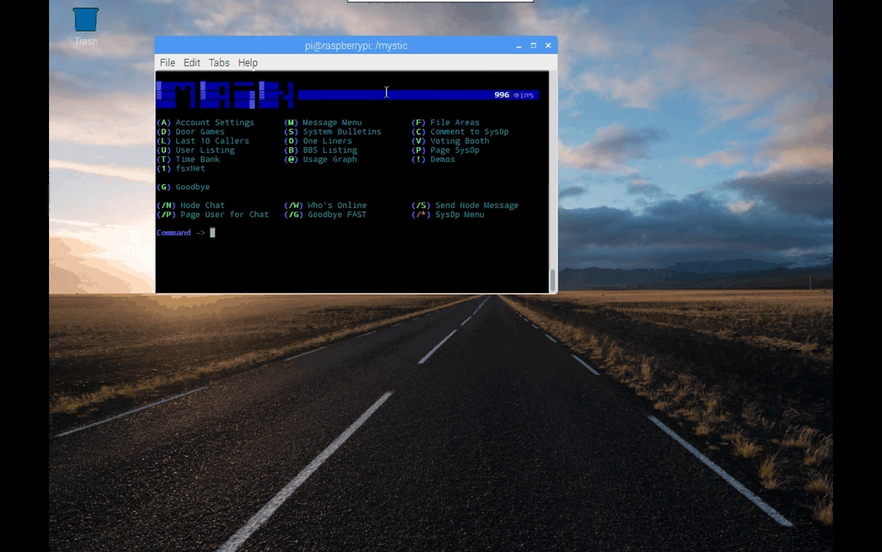
key("g")
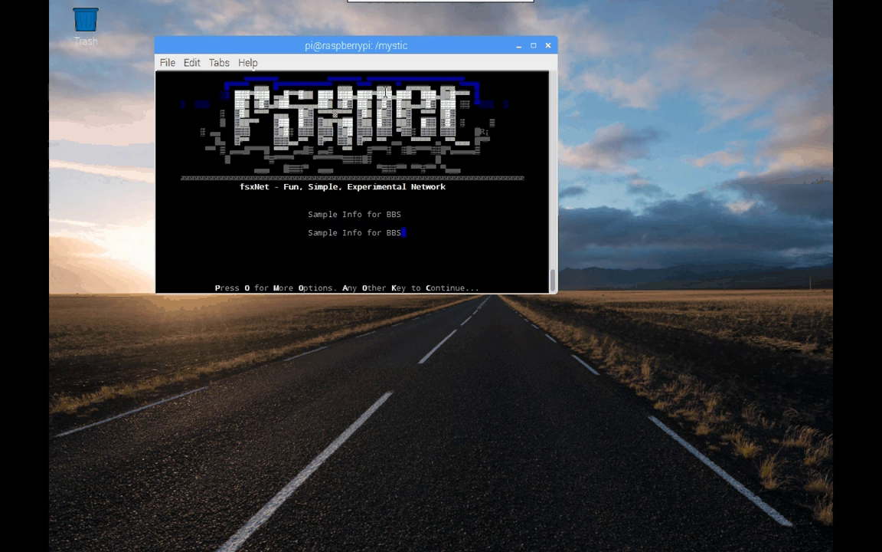
key("Return")
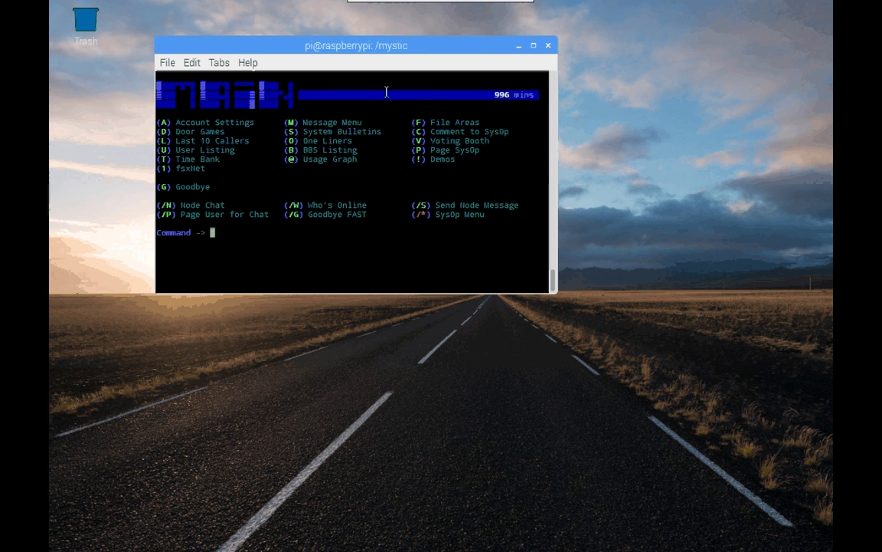
type("!")
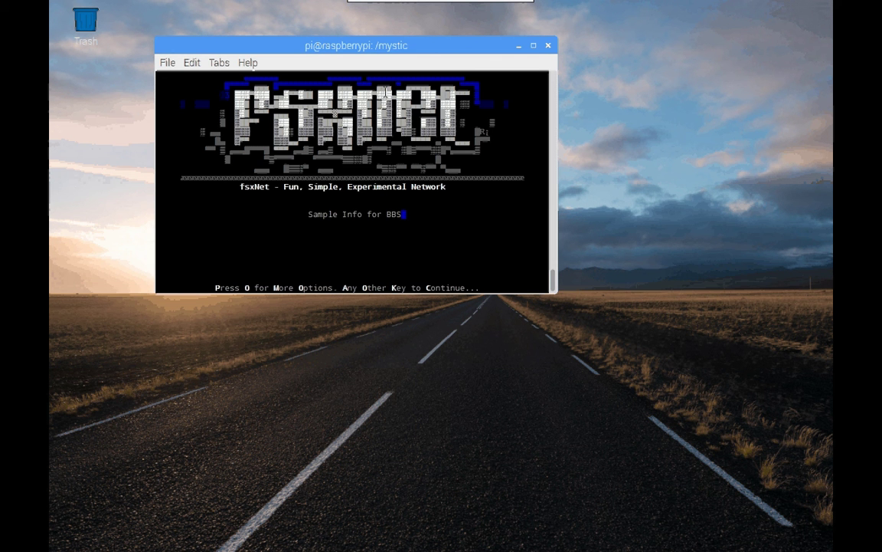
key("o")
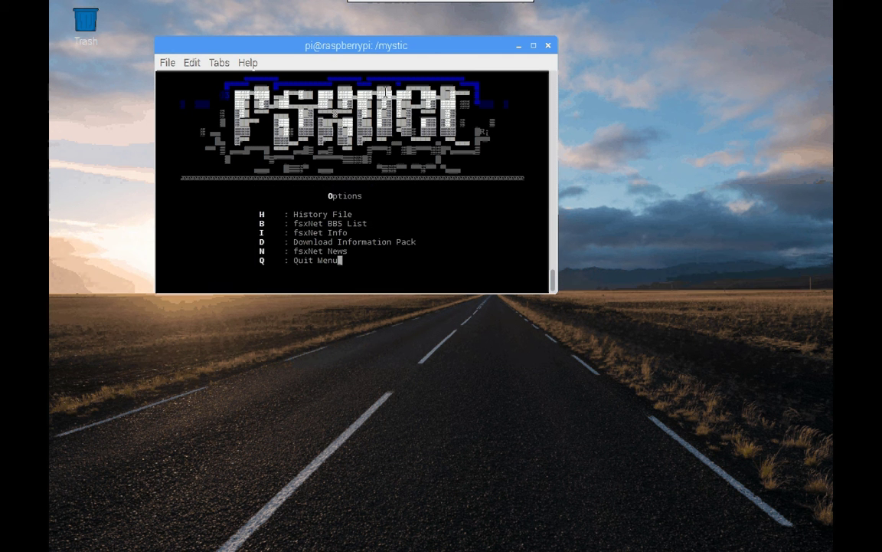
key("h")
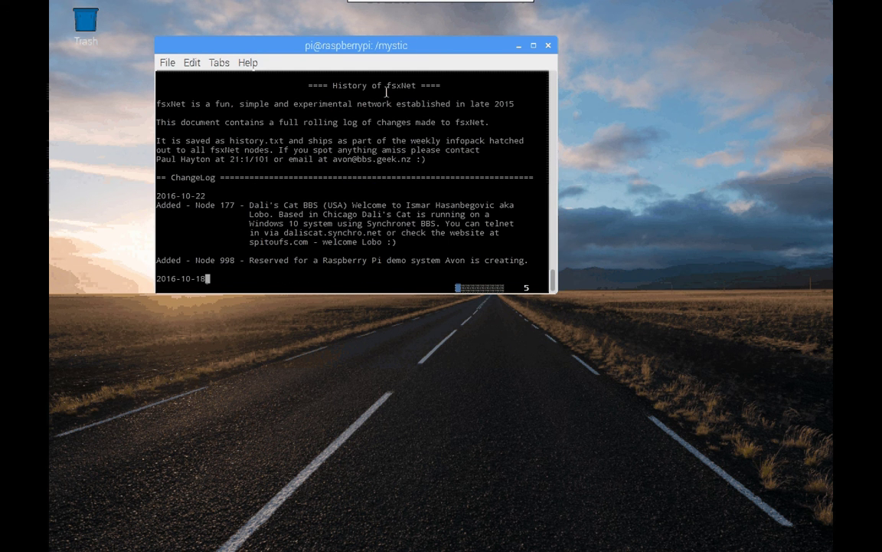
key("Return")
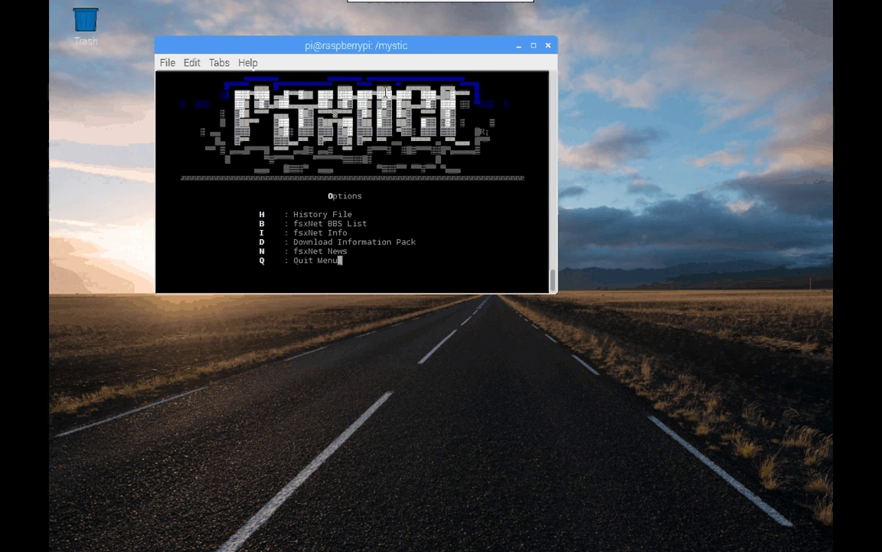
key("b")
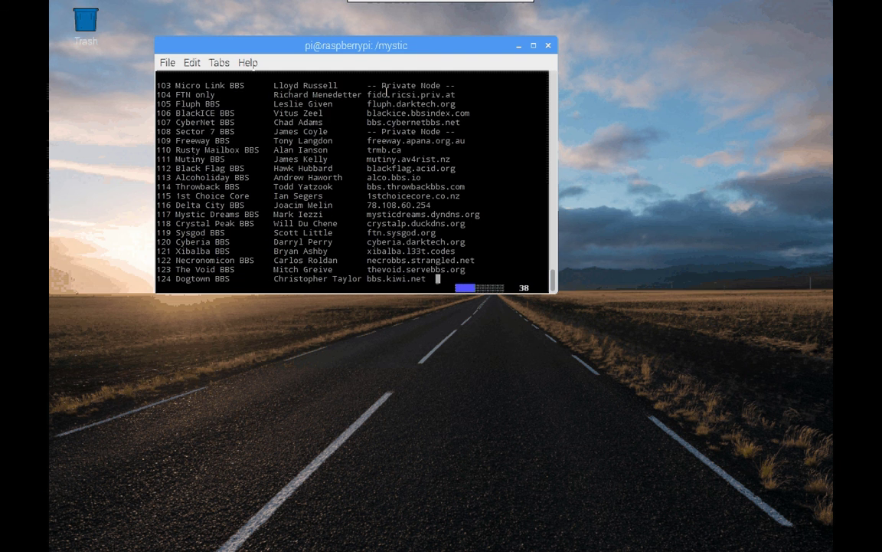
key("q")
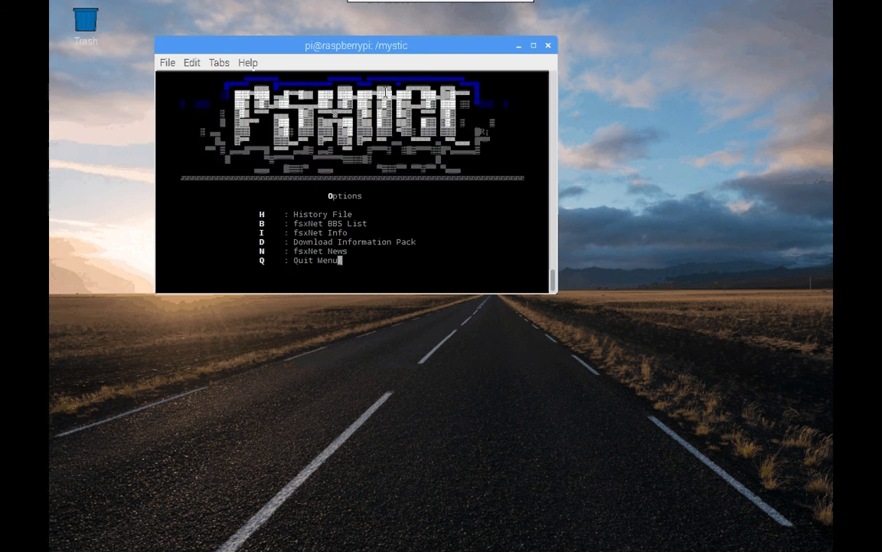
key("q")
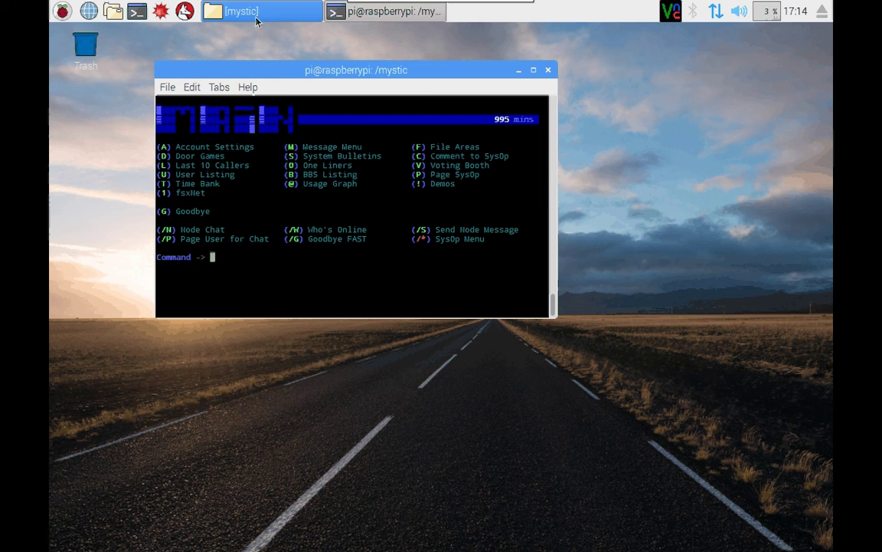
- Browse into the /mystic/docs/fsxnet folder and select XQ-FSXNET.TXT
left_click(256, 18)
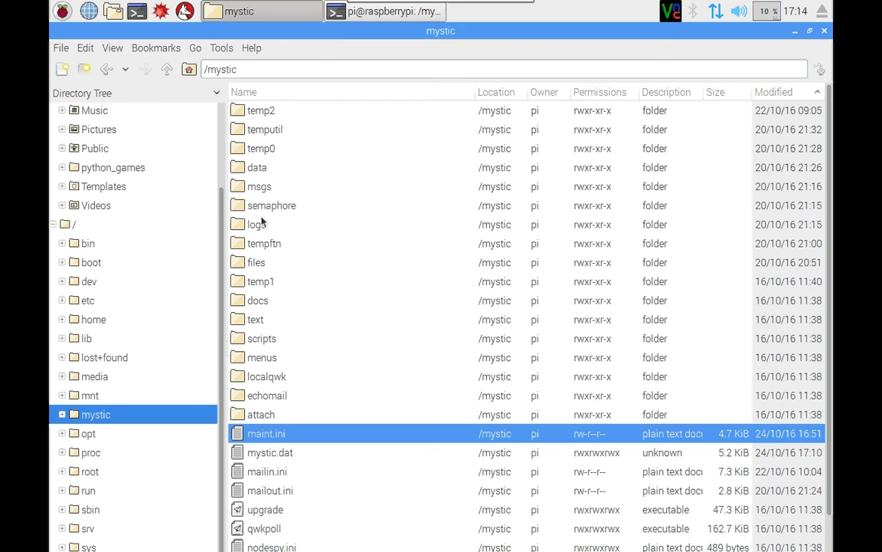
double_click(255, 307)
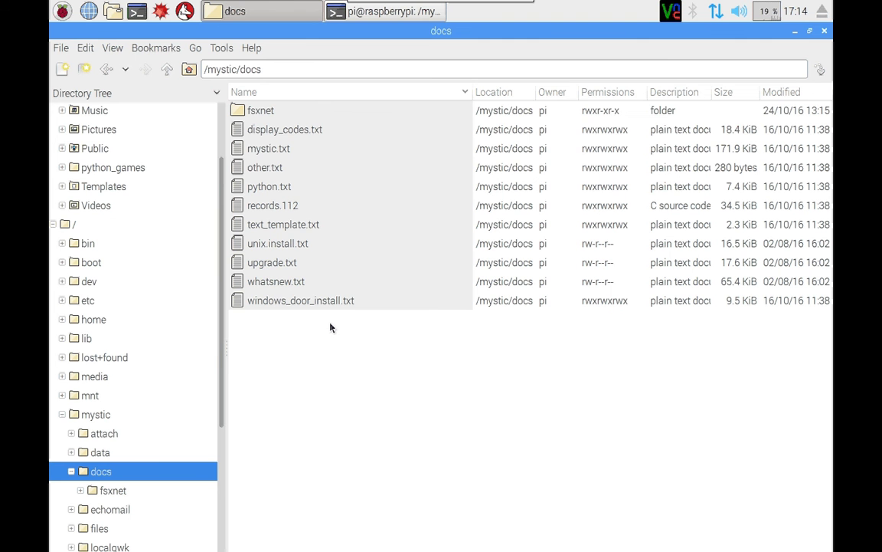
left_click(258, 111)
double_click(257, 112)
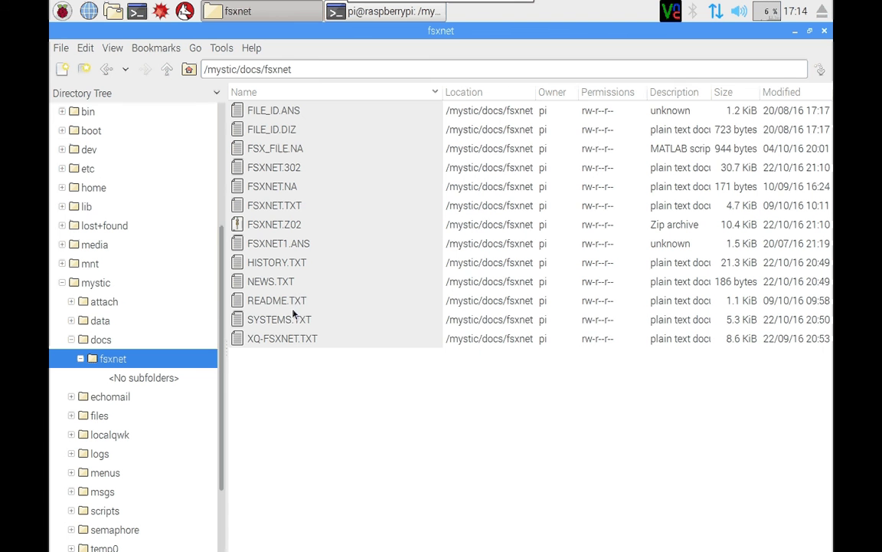
left_click(293, 342)
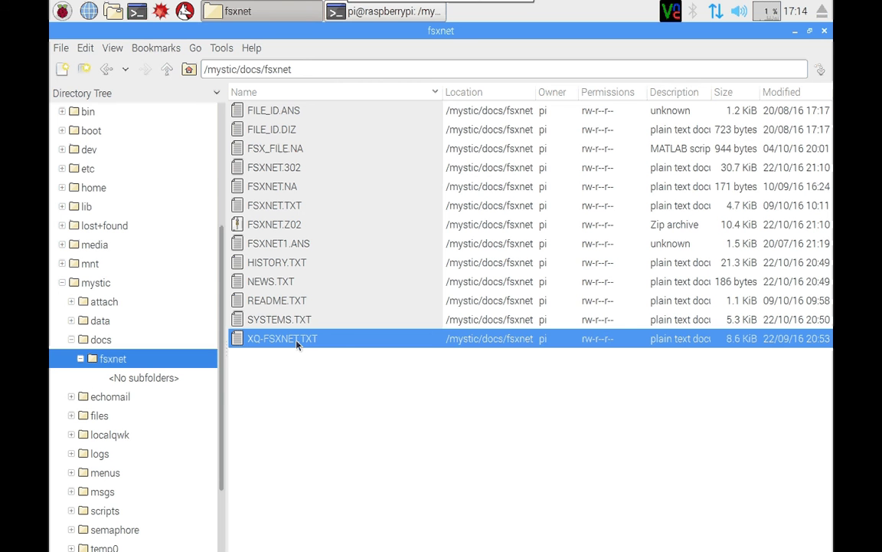
- Read XQ-FSXNET.TXT in Leafpad, then close it and the file manager window
double_click(300, 345)
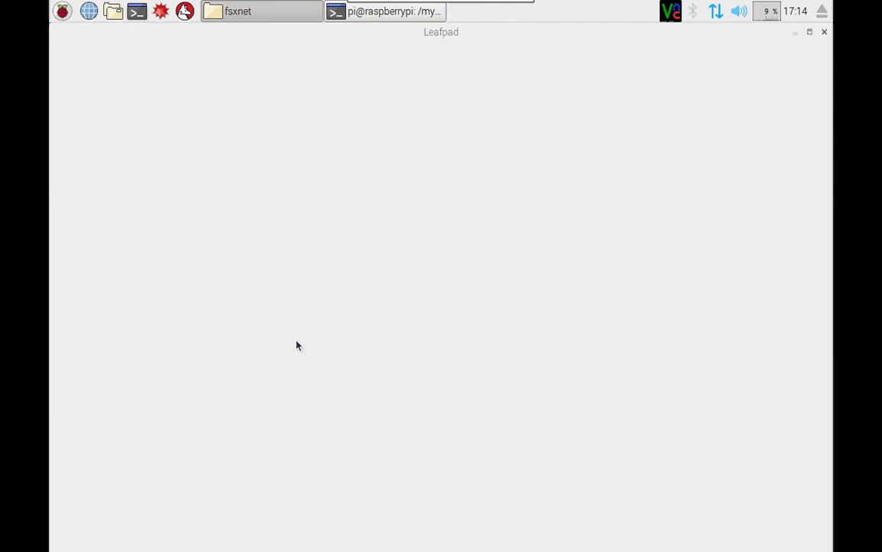
scroll(478, 412, "down", 8)
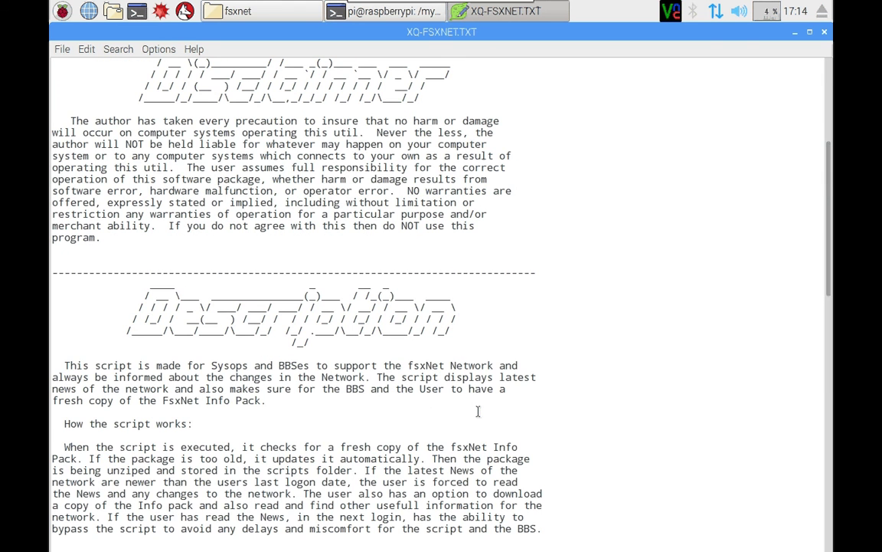
scroll(478, 412, "up", 8)
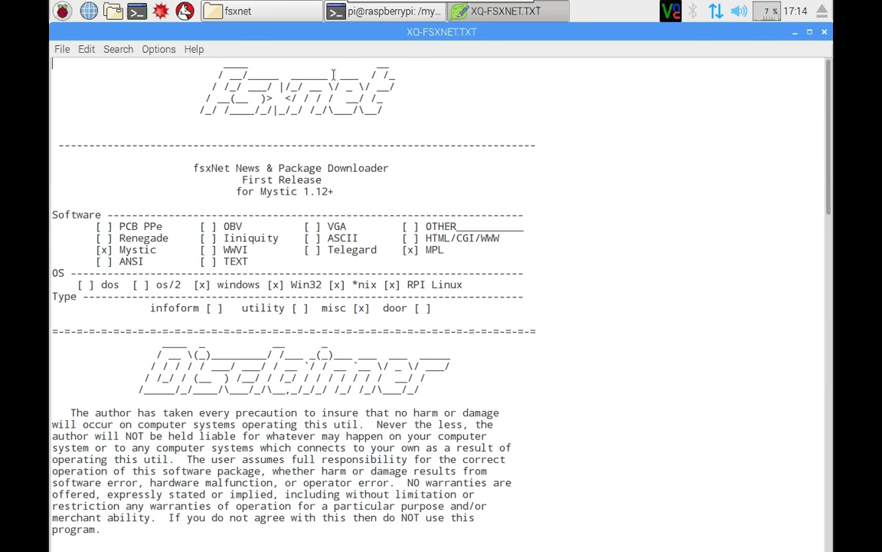
left_click(825, 31)
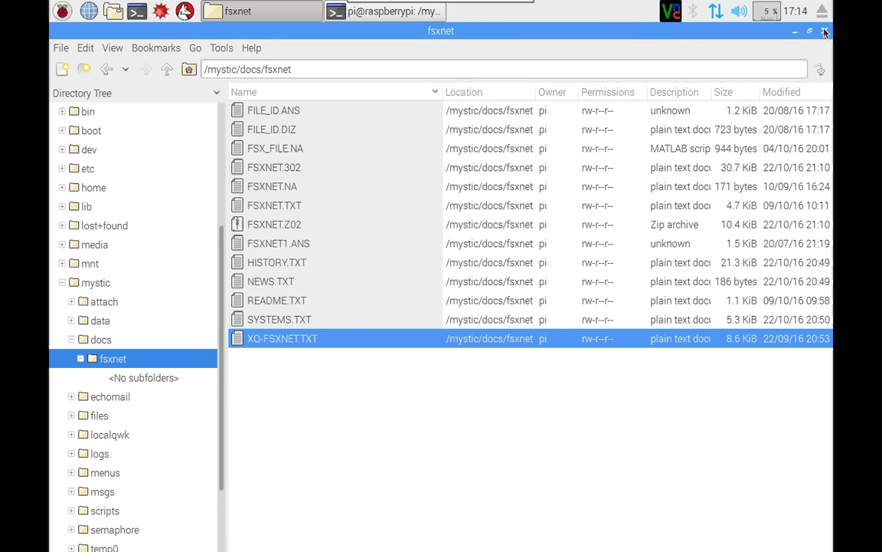
left_click(824, 31)
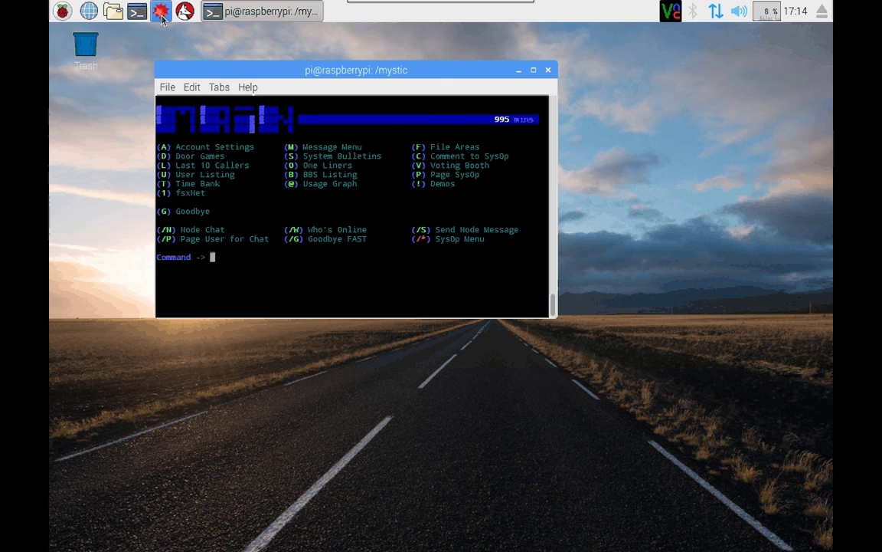
- Open a second terminal window, move it aside, and discard a mistyped sudo ./mis -d command
left_click(137, 12)
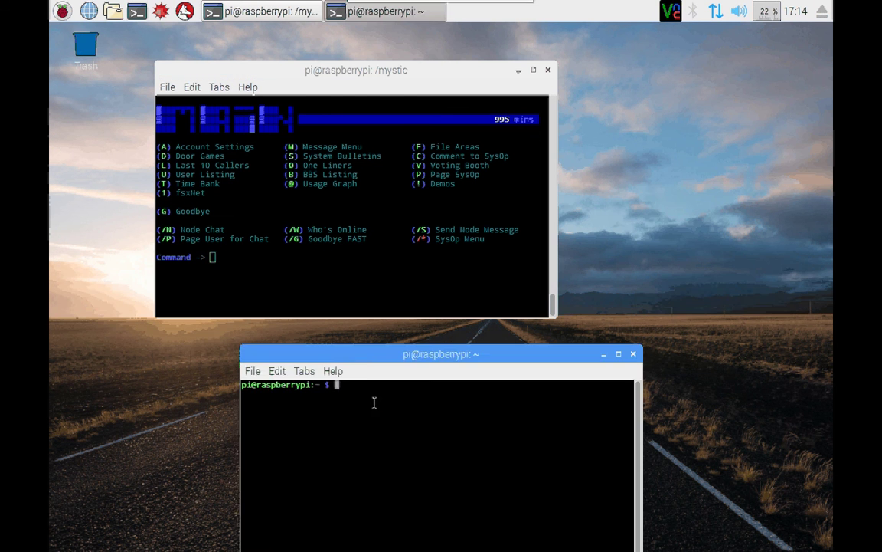
left_click_drag(374, 354, 476, 207)
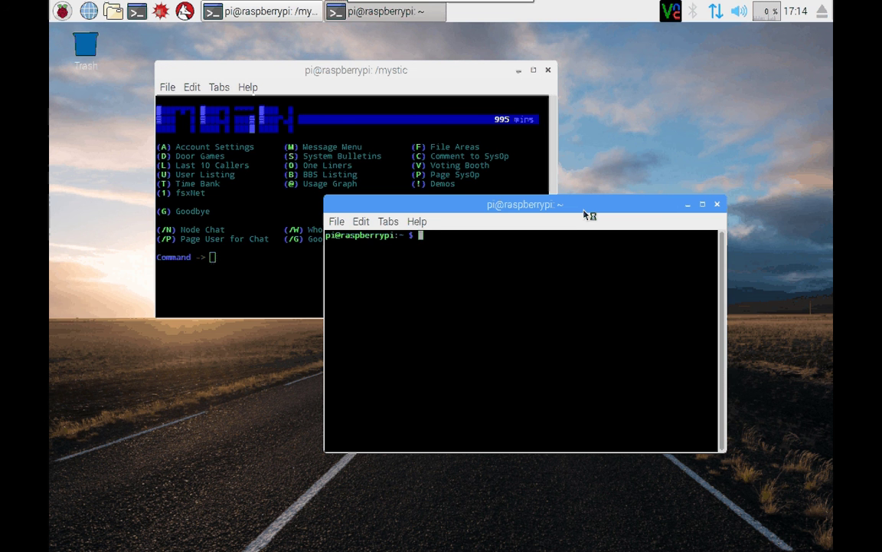
type("sudo ./mis -d")
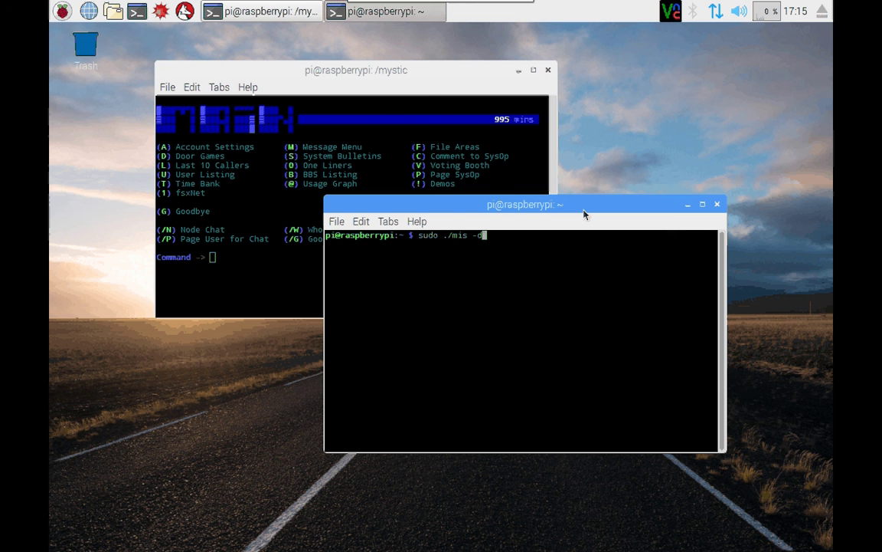
key("BackSpace")
key("BackSpace")
key("BackSpace")
key("BackSpace")
key("BackSpace")
key("BackSpace")
key("BackSpace")
key("BackSpace")
key("BackSpace")
key("BackSpace")
key("BackSpace")
key("BackSpace")
key("BackSpace")
- Change into /mystic and launch the Mystic Internet Server with sudo ./mis
type("cd /my")
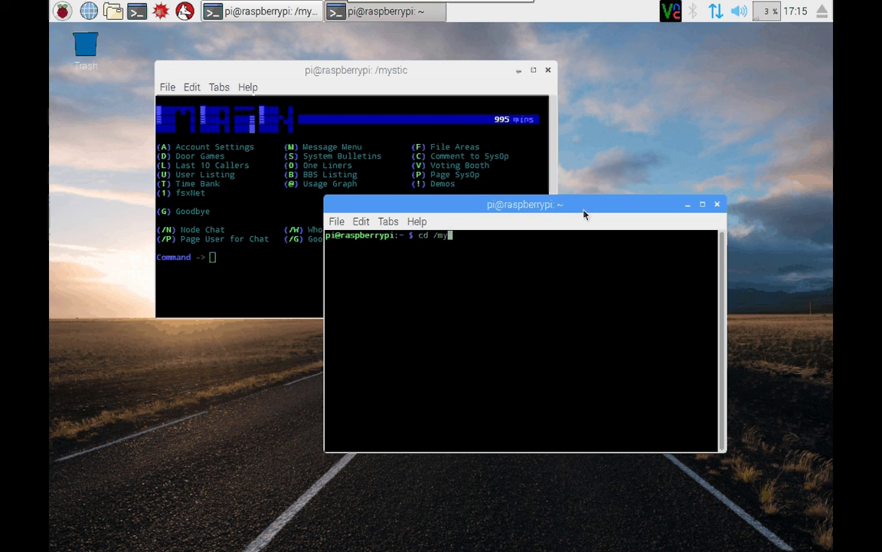
key("Tab")
key("Return")
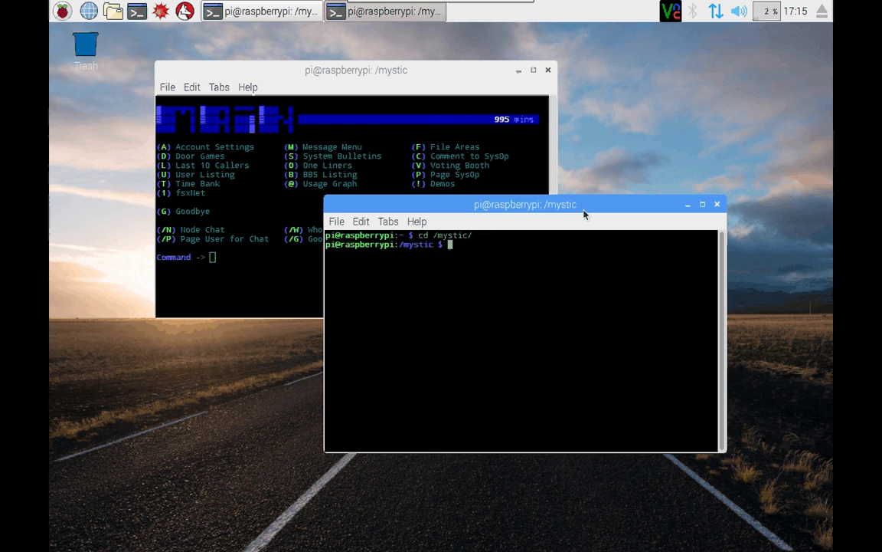
type("sudo ./mis")
key("Return")
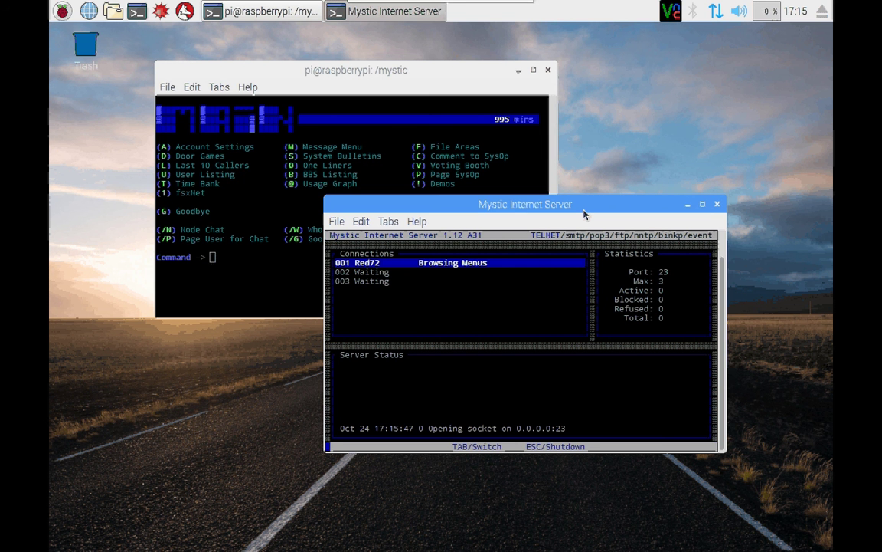
- Cycle the server view from TELNET through BINKP to the event queue with the hourly fsxNet HUB poll
key("Tab")
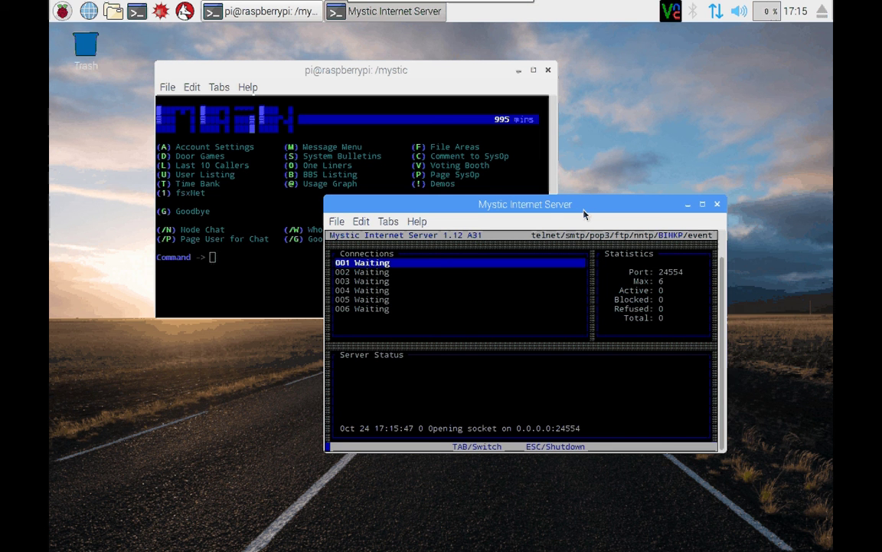
key("Tab")
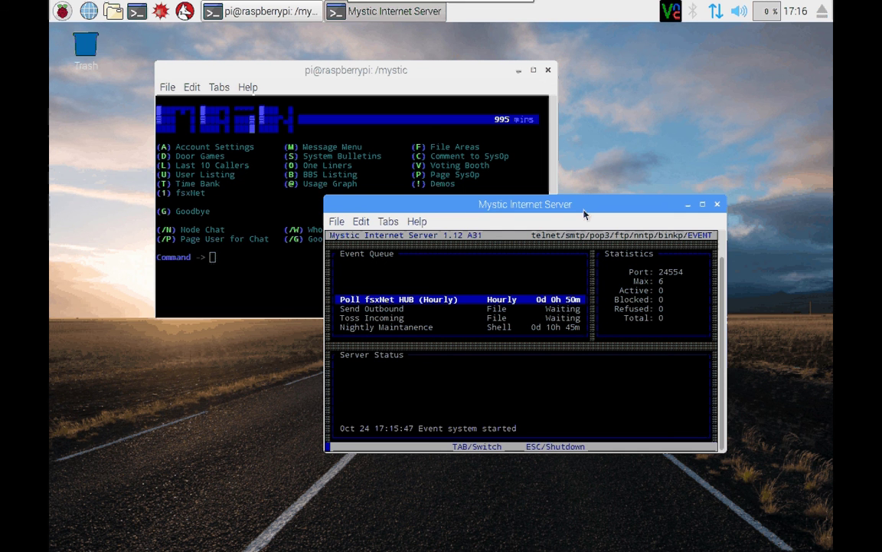
- Shut down Mystic Internet Server, confirming YES, and relaunch it with sudo ./mis server
key("Escape")
key("Right")
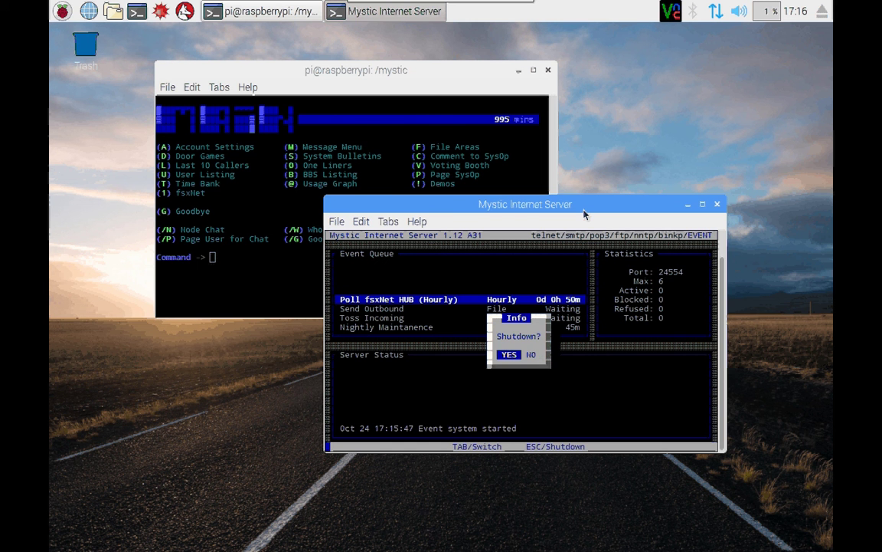
key("Return")
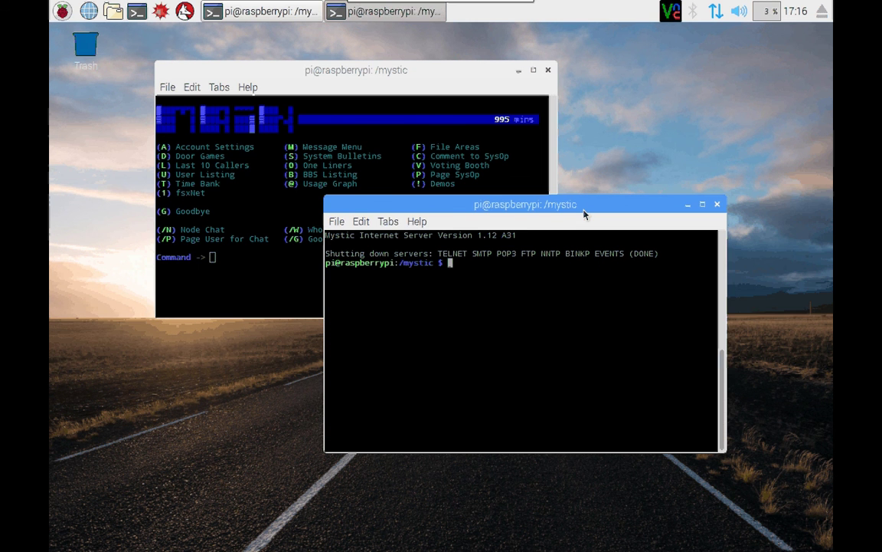
type("sudo ./mis server")
key("Return")
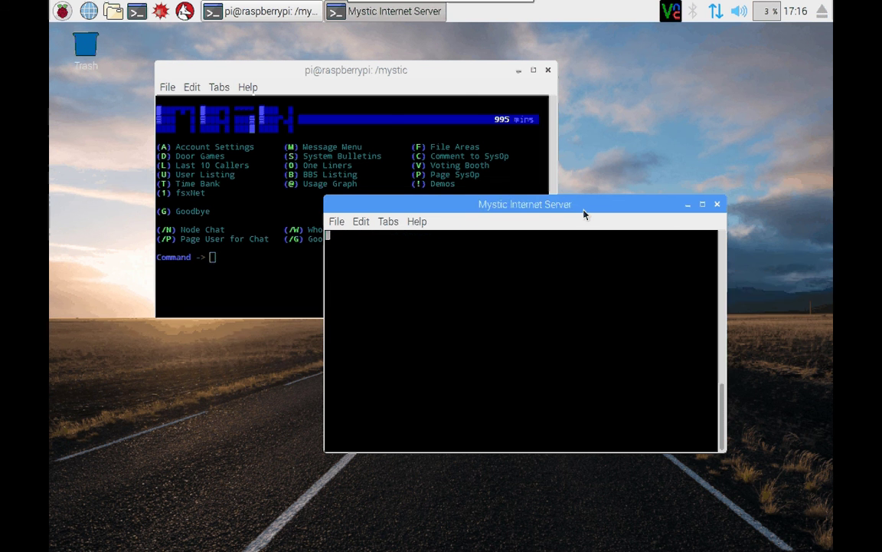